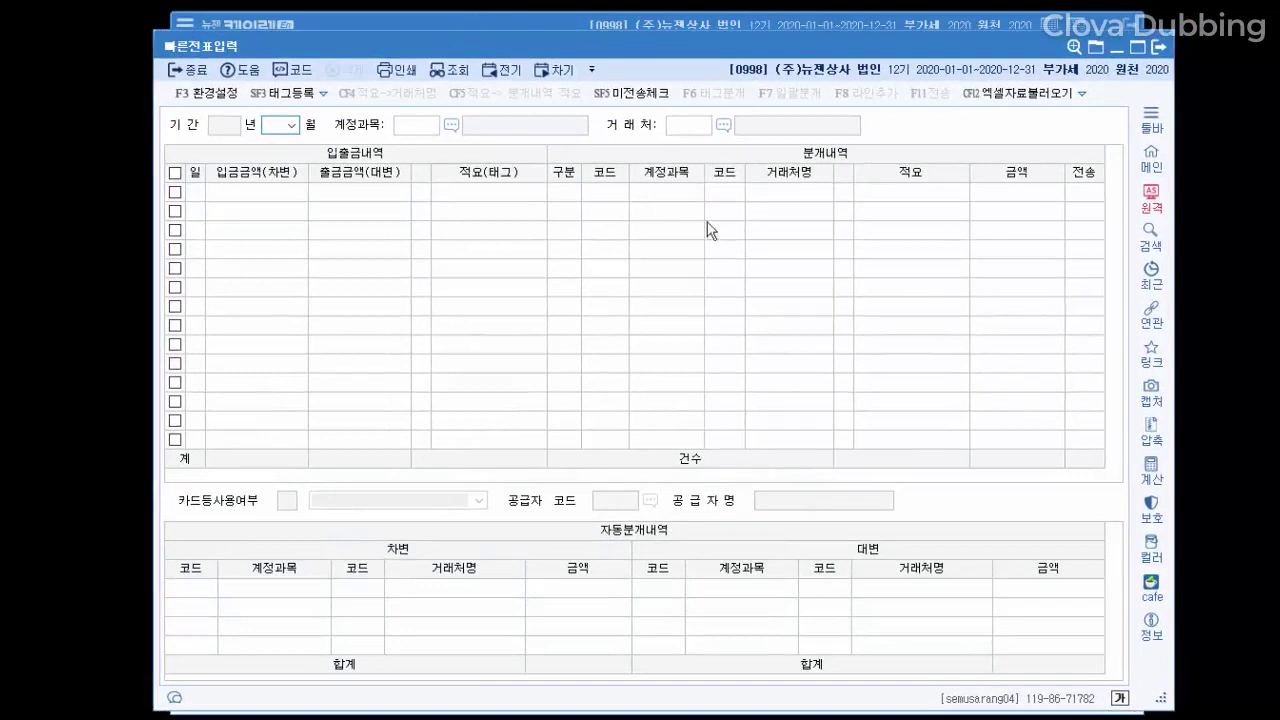
Set the period to month 04 and the account to 0103 보통예금, leaving the vendor blank
{"action": "type", "text": "04"}
{"action": "key", "text": "Return"}
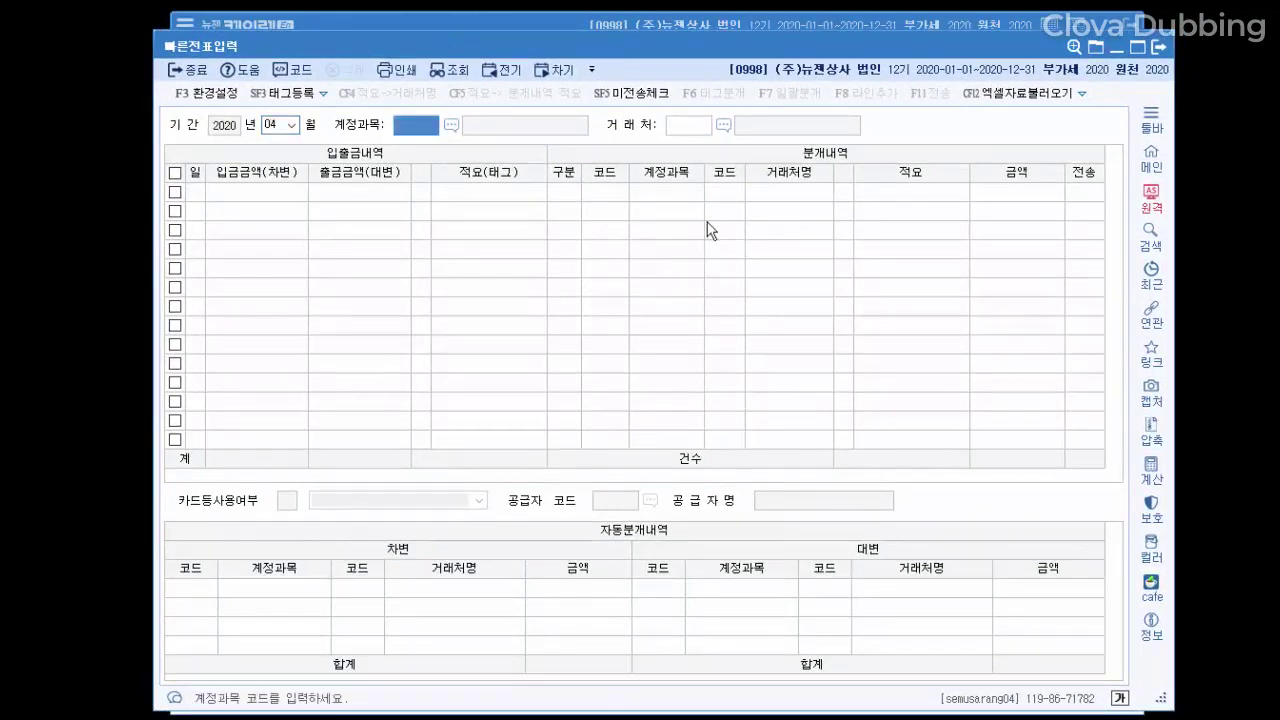
{"action": "type", "text": "0103"}
{"action": "key", "text": "Return"}
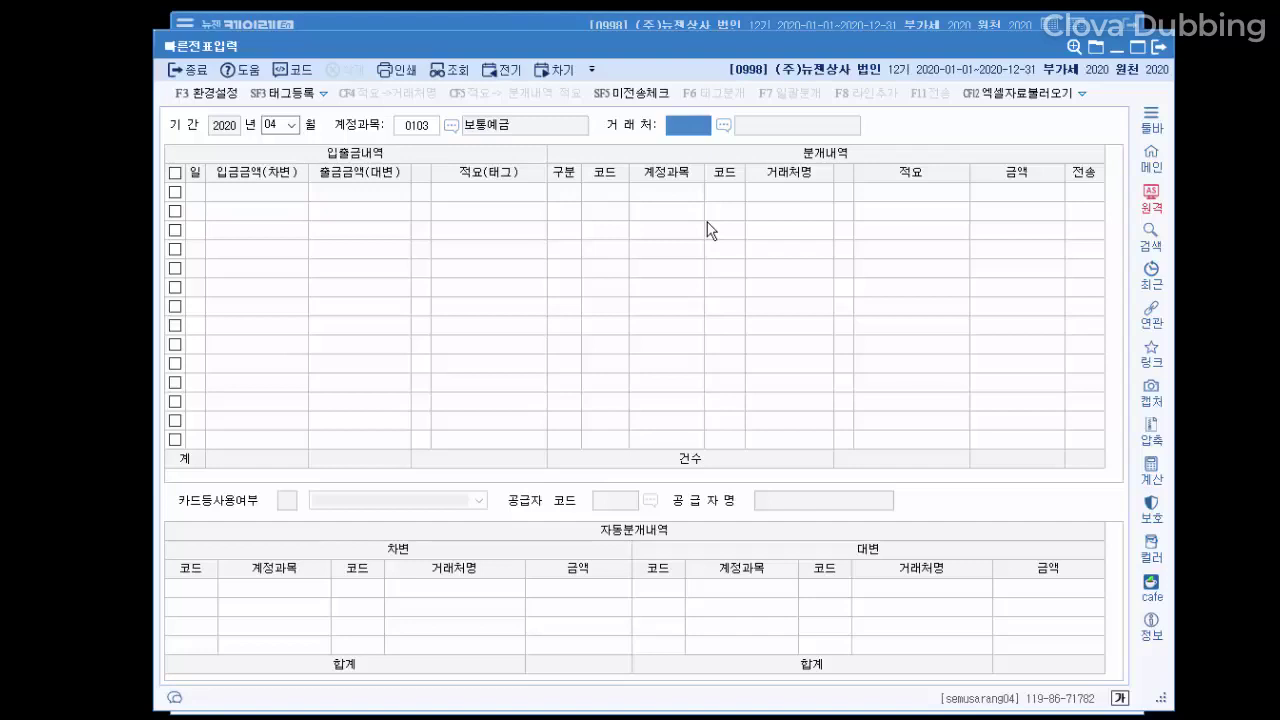
{"action": "key", "text": "Return"}
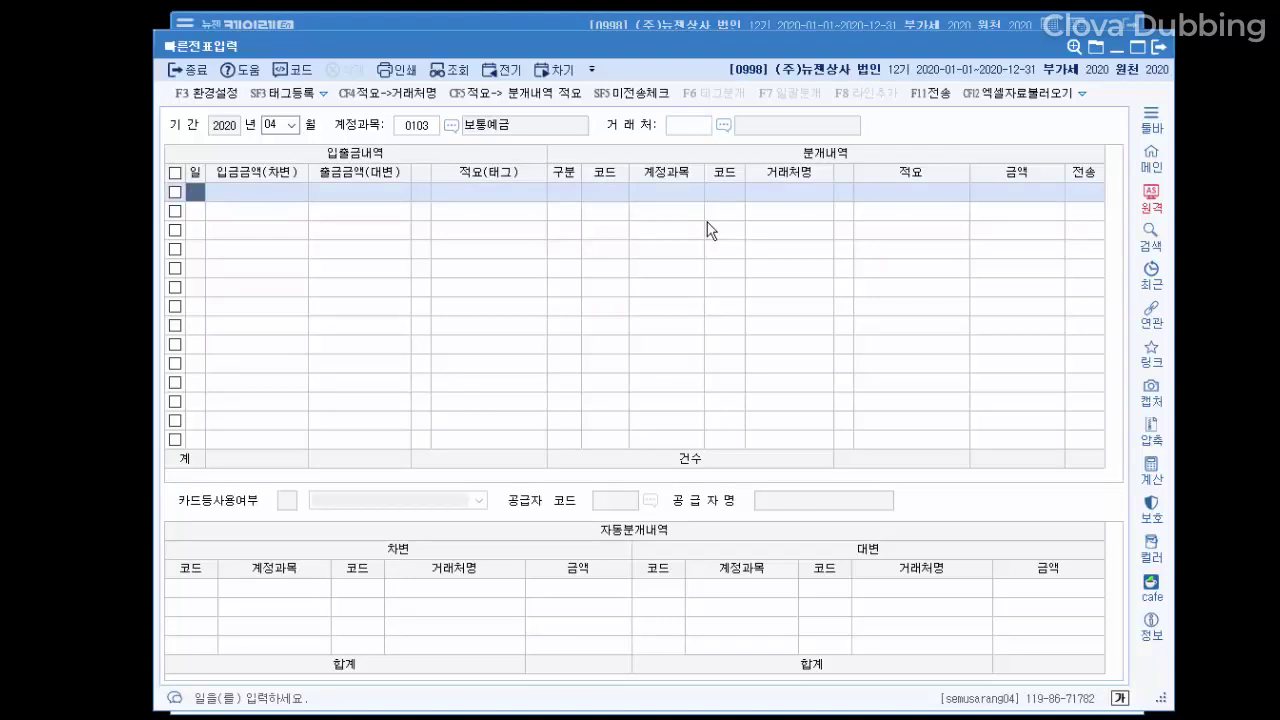
Enter a transaction dated day 01 with a deposit amount of 10,000 on the first line
{"action": "type", "text": "01"}
{"action": "key", "text": "Return"}
{"action": "type", "text": "10000"}
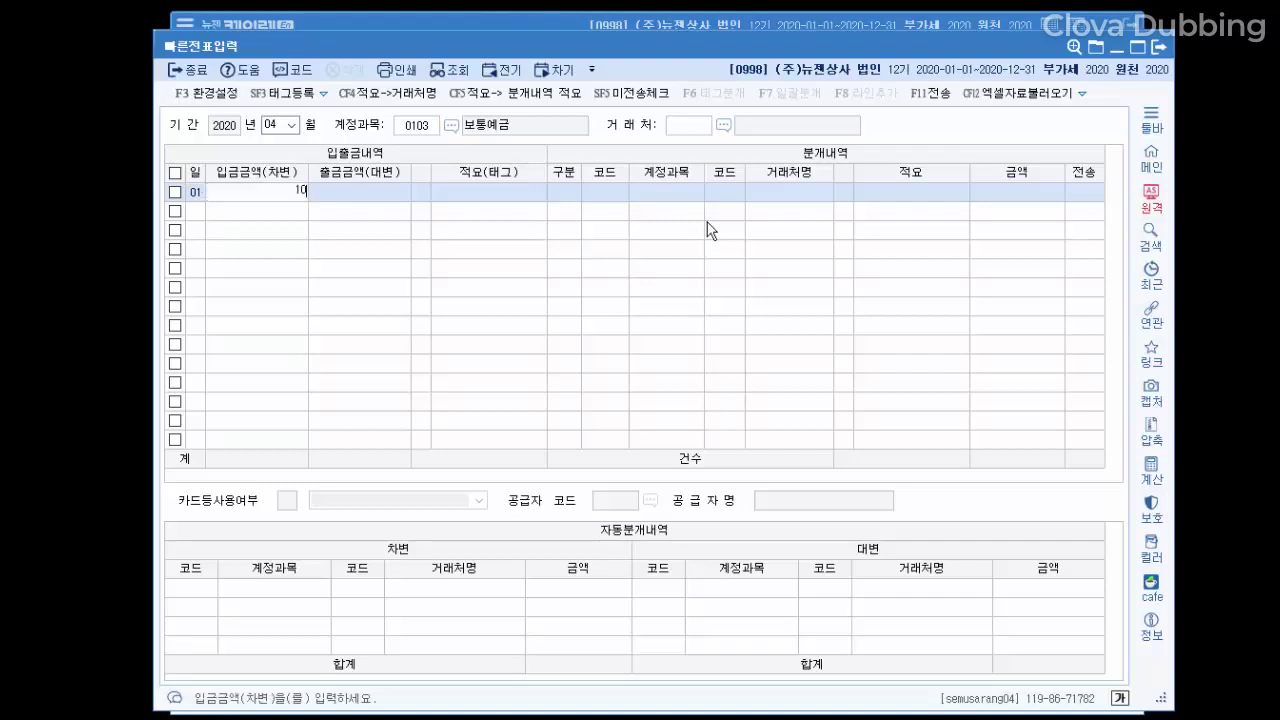
{"action": "key", "text": "Return"}
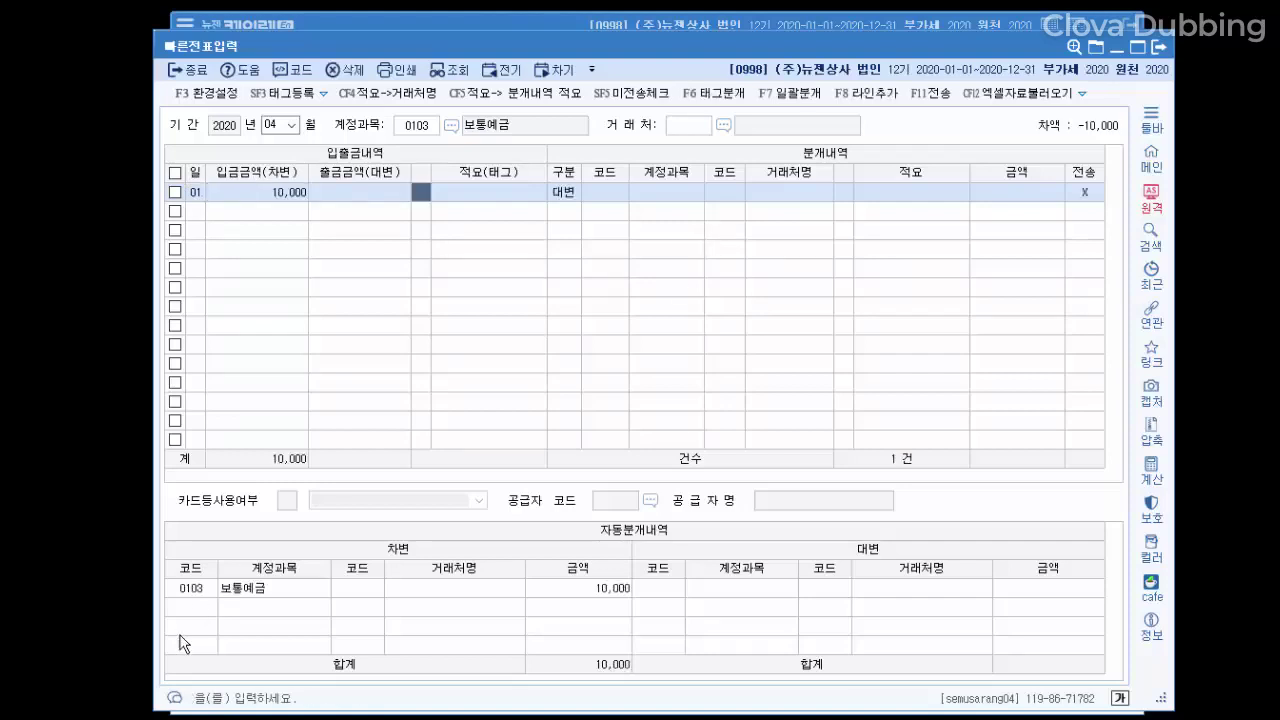
{"action": "left_click", "coordinate": [226, 592]}
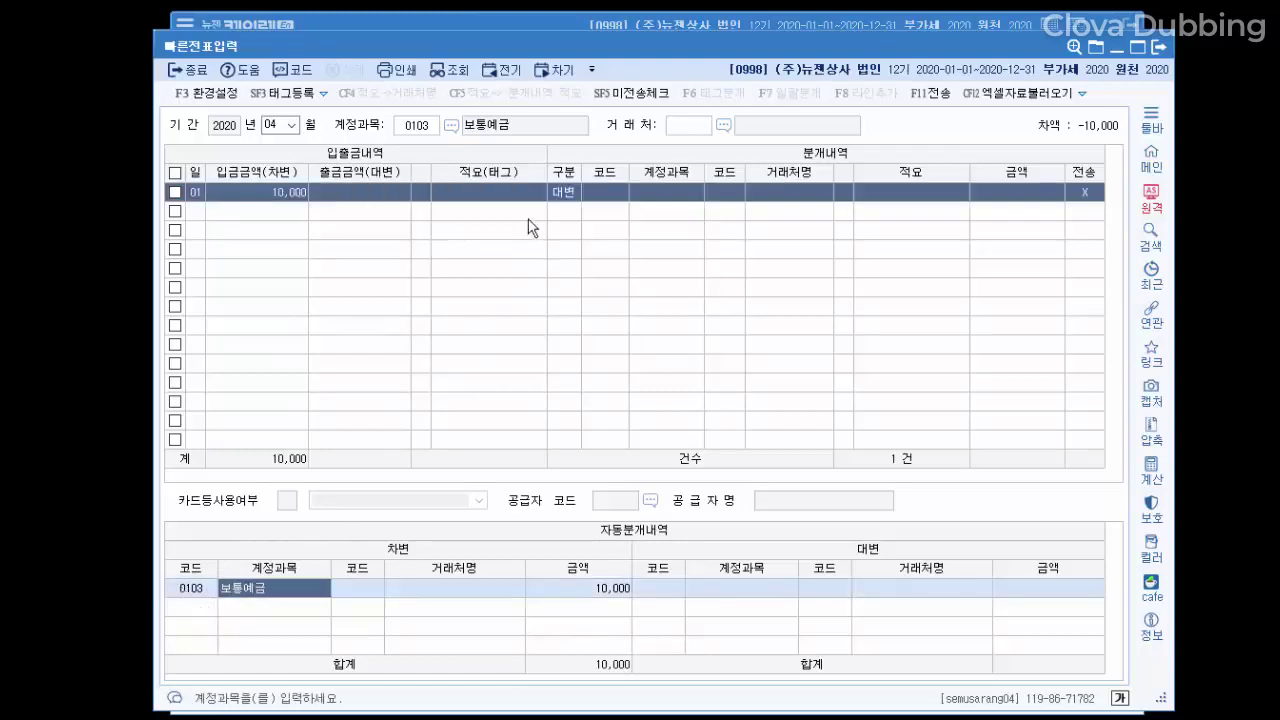
Change the first transaction to a withdrawal by entering 20,000 as its 출금금액(대변)
{"action": "left_click", "coordinate": [384, 191]}
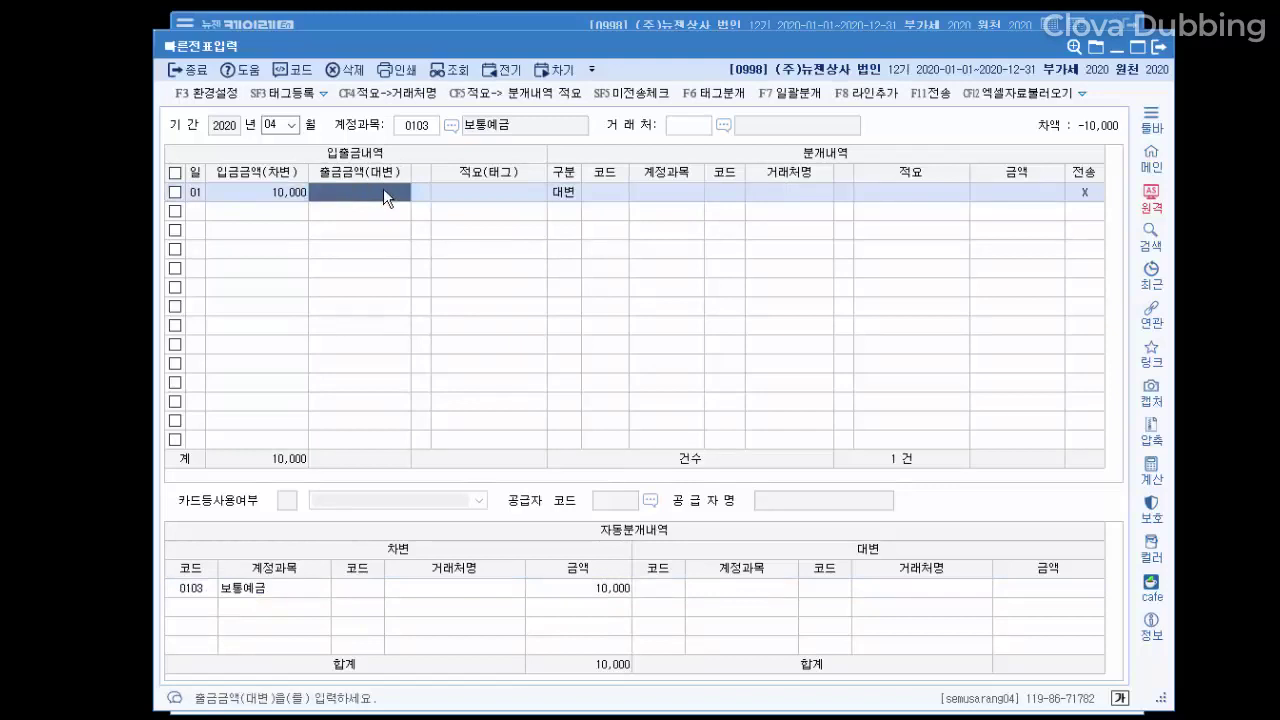
{"action": "type", "text": "200000"}
{"action": "key", "text": "Return"}
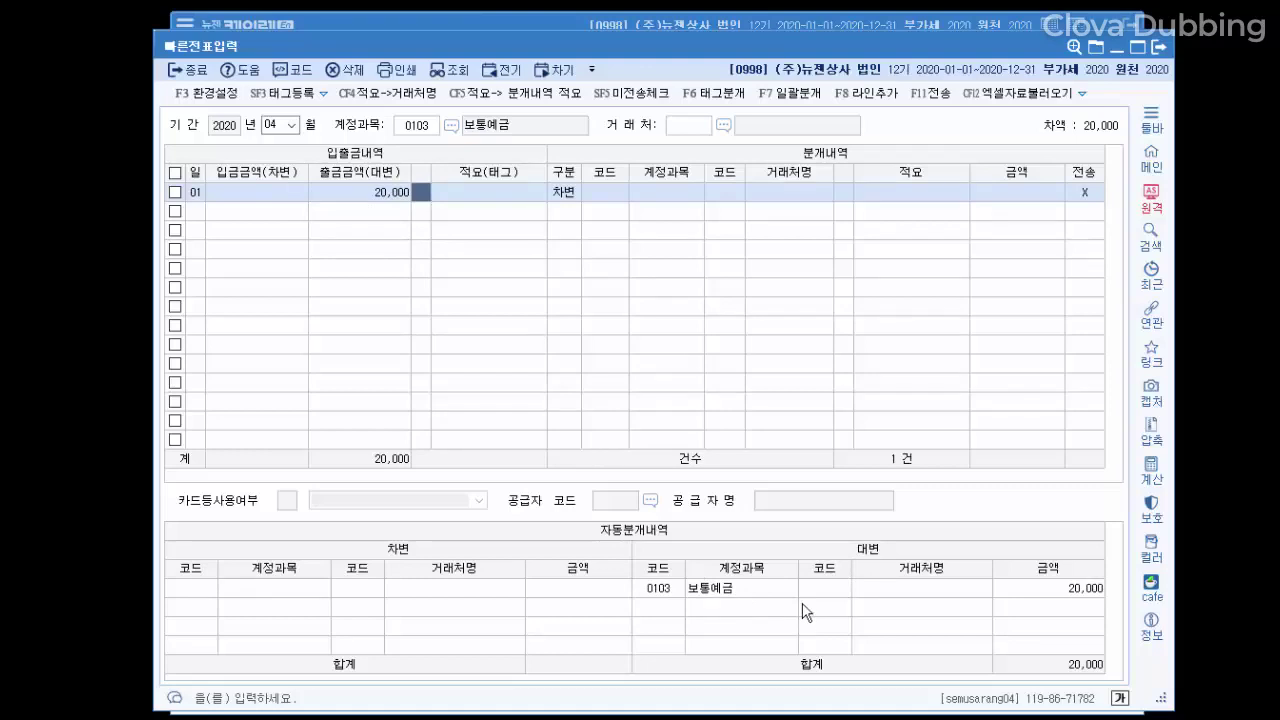
Enter "외상대 입금" as the transaction description of the first line
{"action": "left_click", "coordinate": [509, 202]}
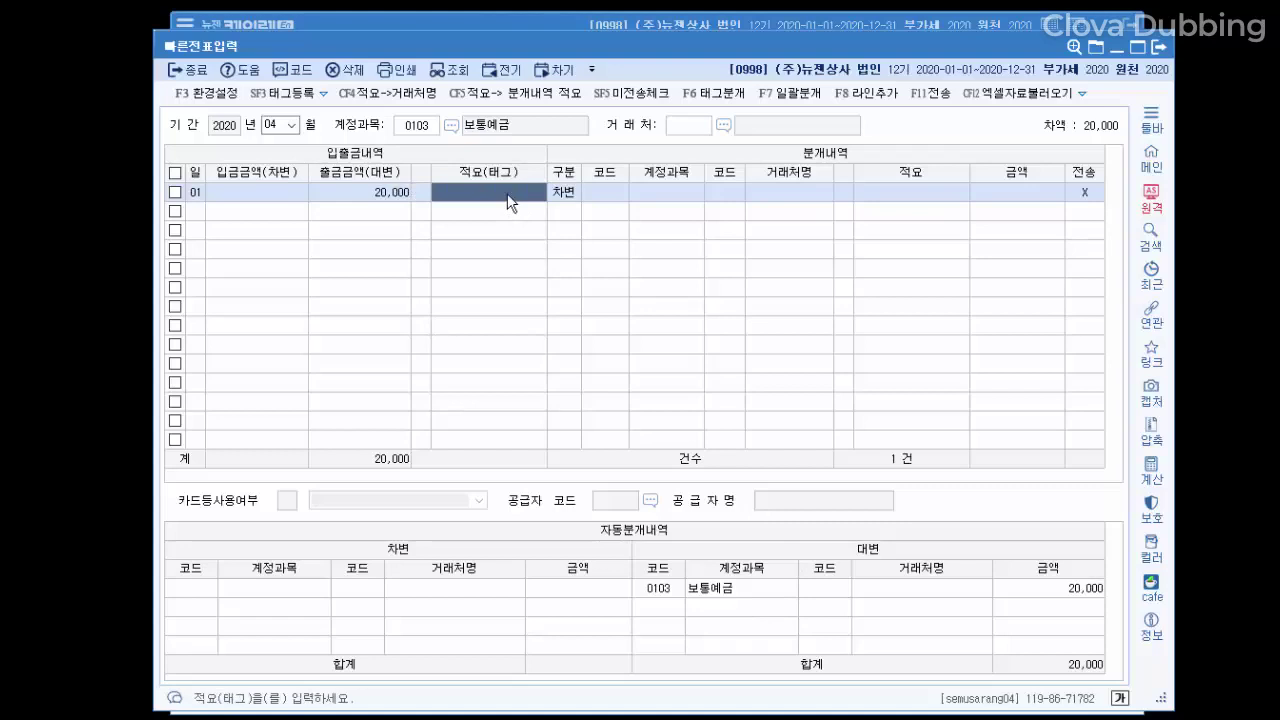
{"action": "type", "text": "외상"}
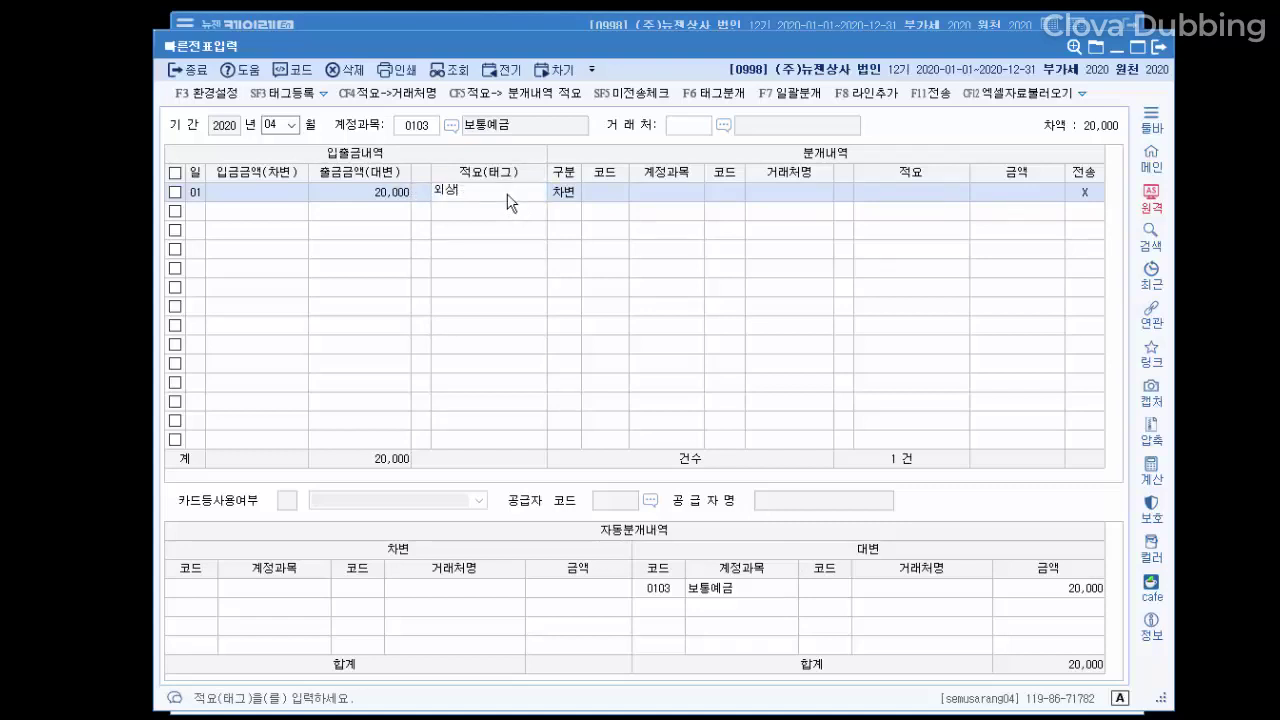
{"action": "type", "text": "대 입금"}
{"action": "key", "text": "Return"}
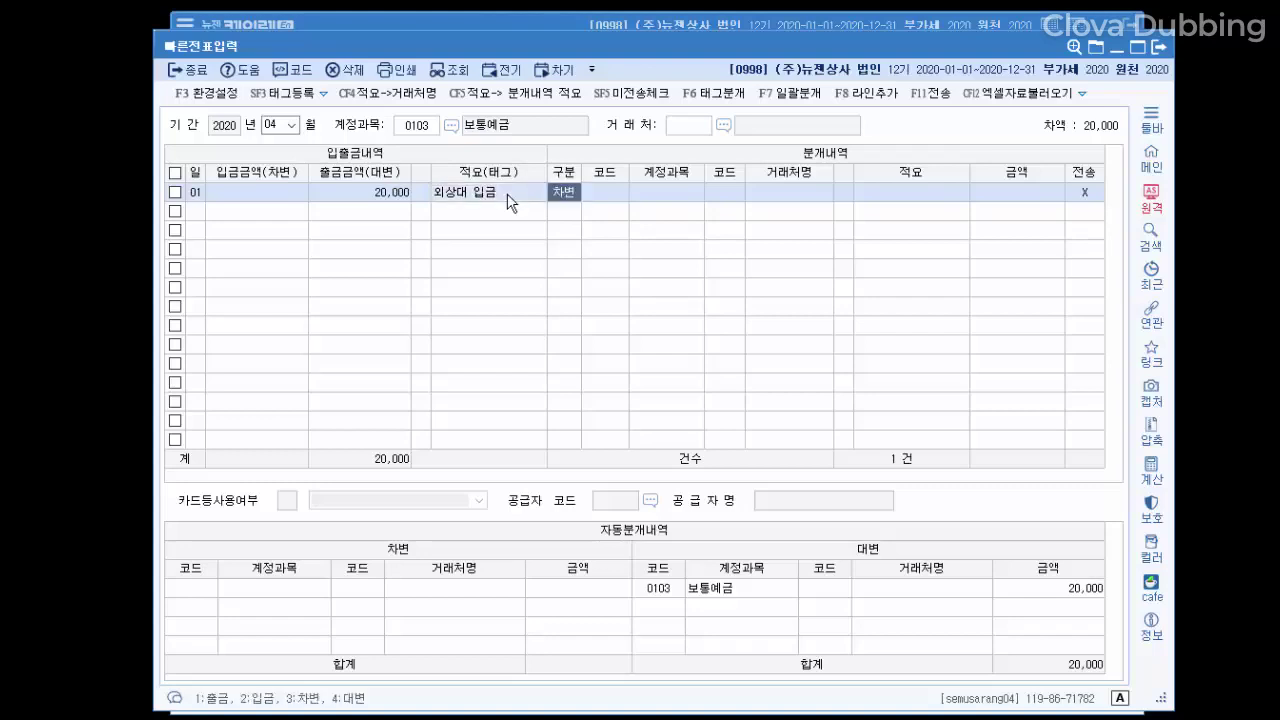
Correct the first line's transaction description to "외상대 결제"
{"action": "left_click", "coordinate": [510, 196]}
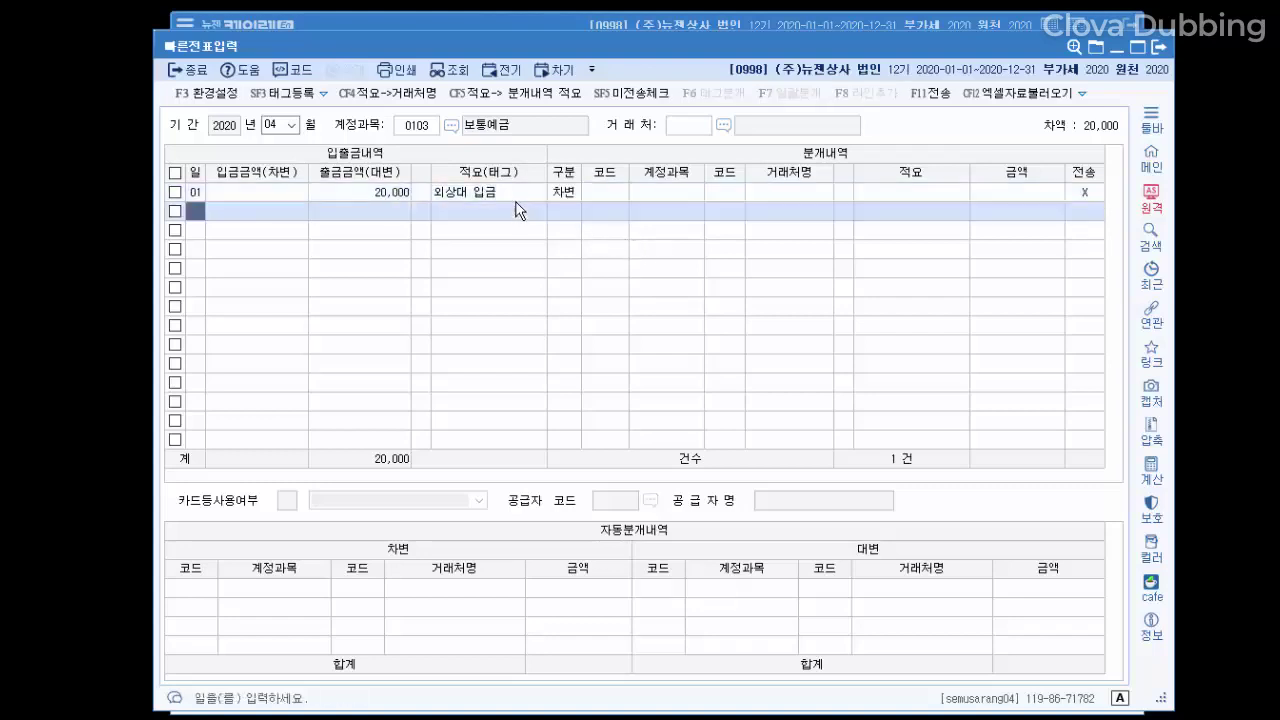
{"action": "left_click", "coordinate": [511, 196]}
{"action": "left_click", "coordinate": [511, 196]}
{"action": "key", "text": "BackSpace"}
{"action": "key", "text": "BackSpace"}
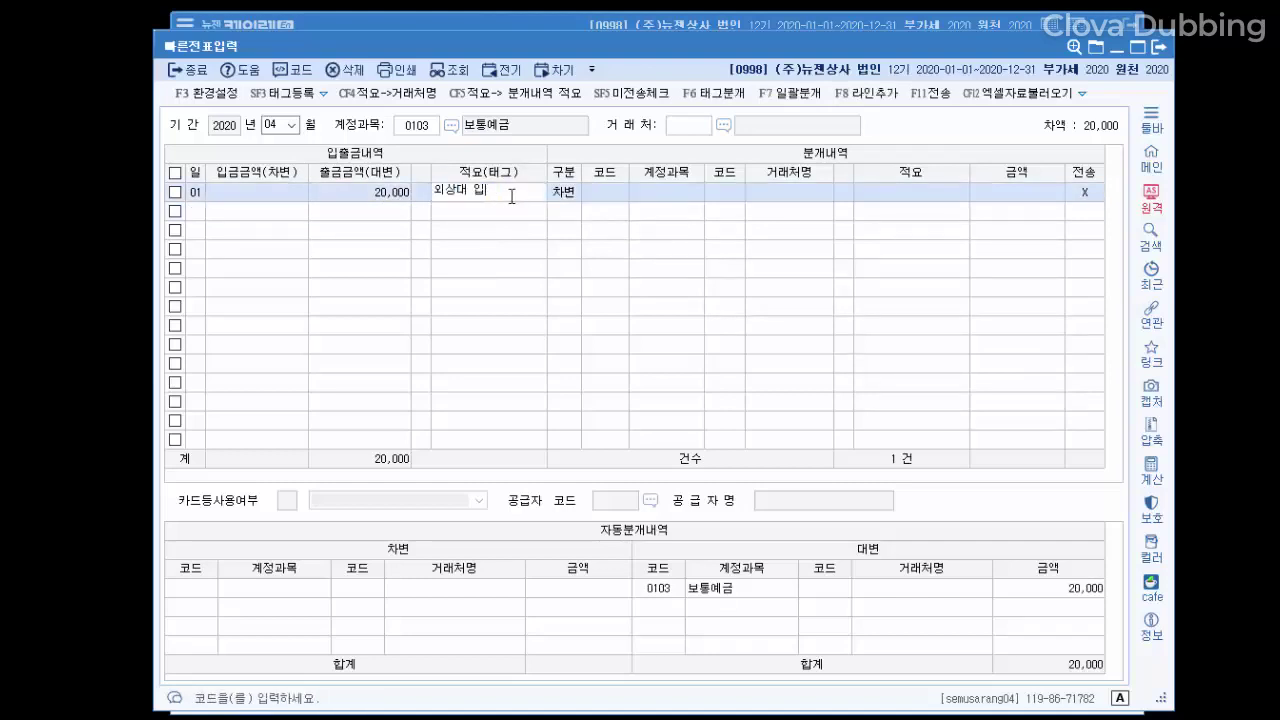
{"action": "type", "text": "결제"}
{"action": "key", "text": "Return"}
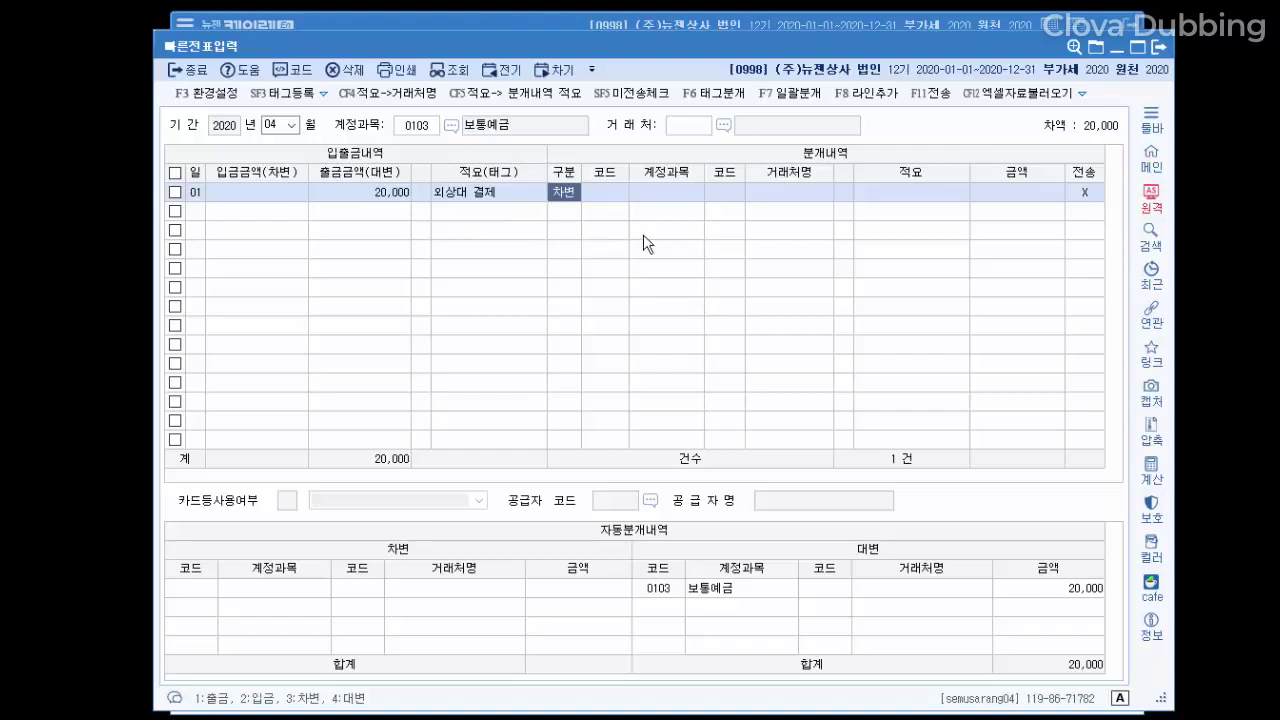
Fill in the first line's journal entry with debit account 0251 외상매입금 and vendor 00101 햇빛상사, keeping the default amount and an empty description
{"action": "key", "text": "Return"}
{"action": "type", "text": "0251"}
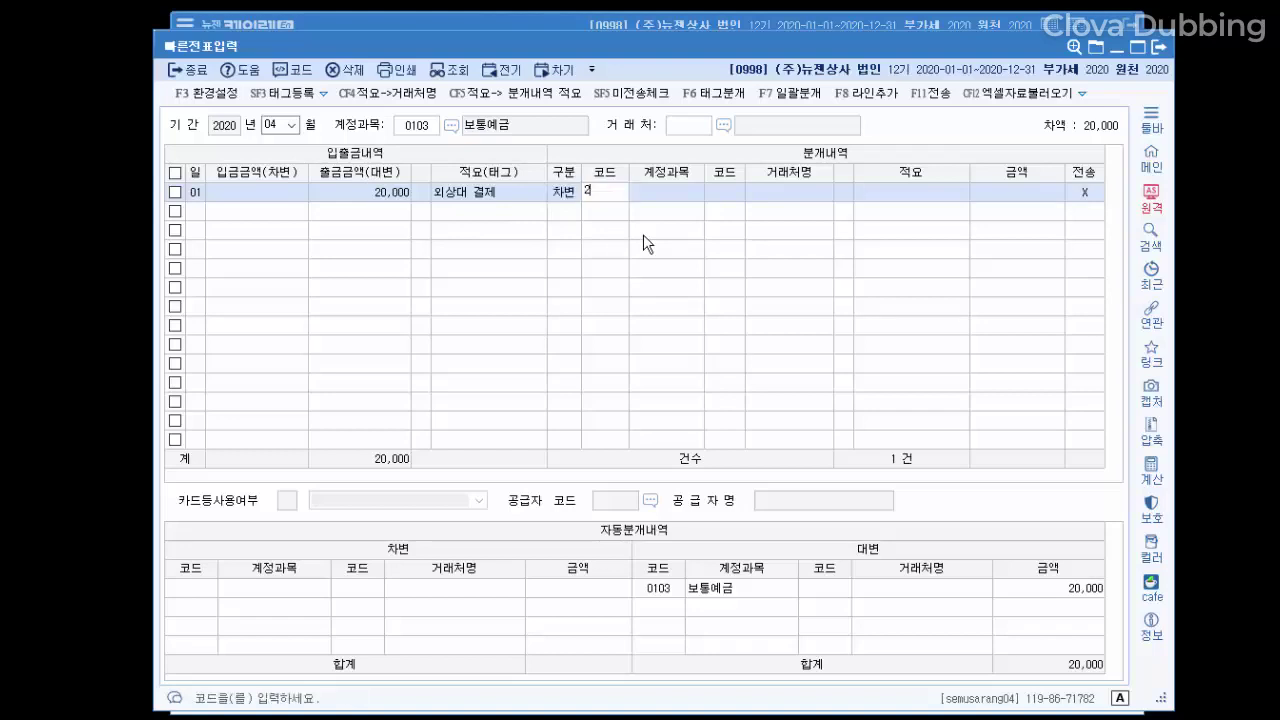
{"action": "key", "text": "Return"}
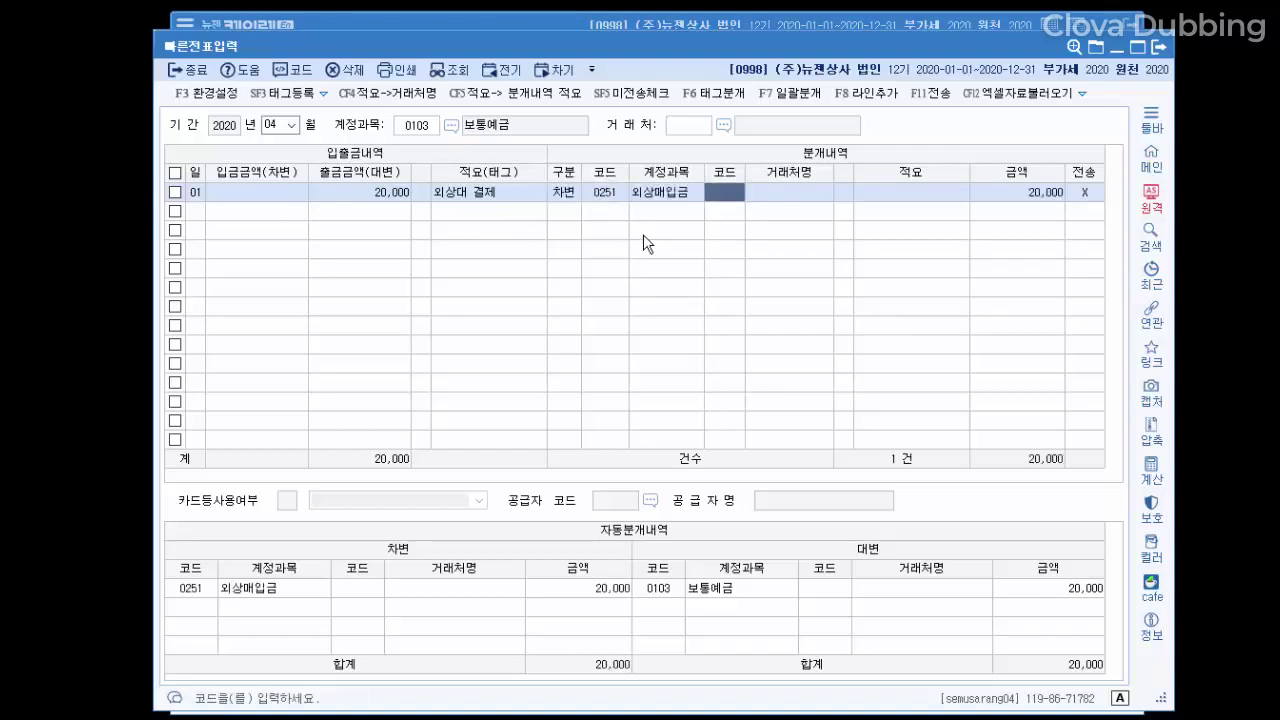
{"action": "key", "text": "F2"}
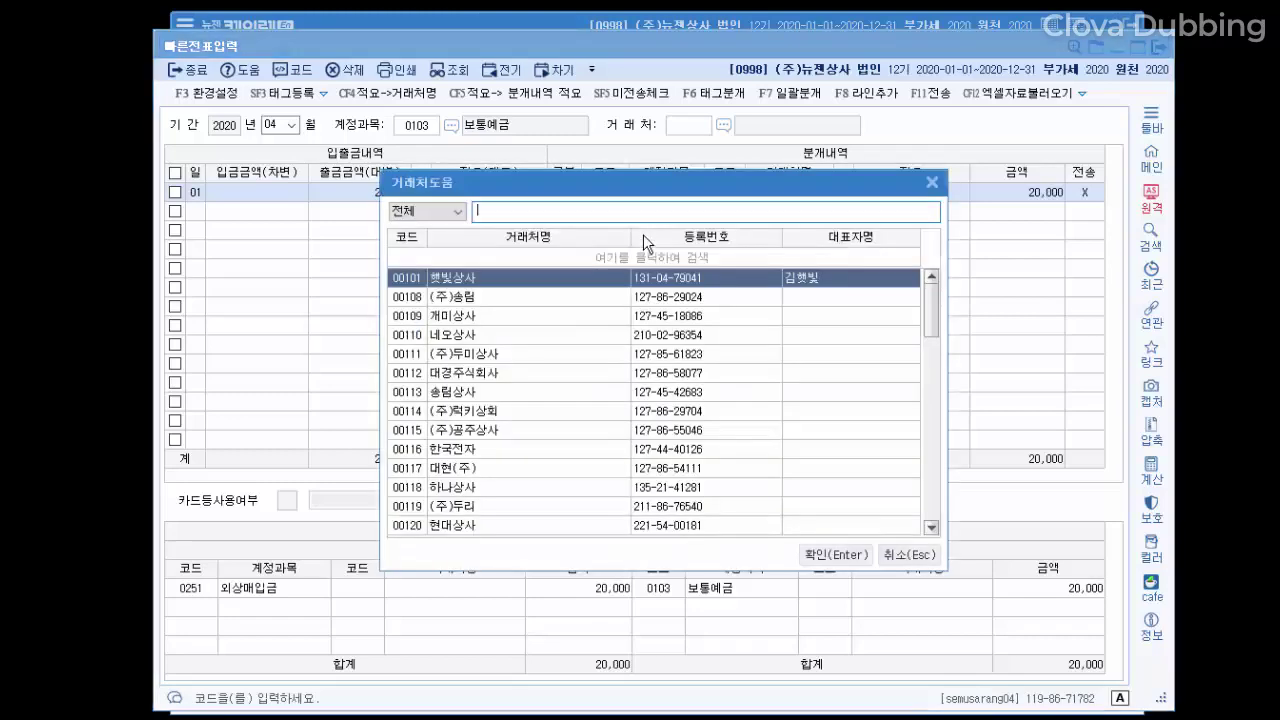
{"action": "key", "text": "Return"}
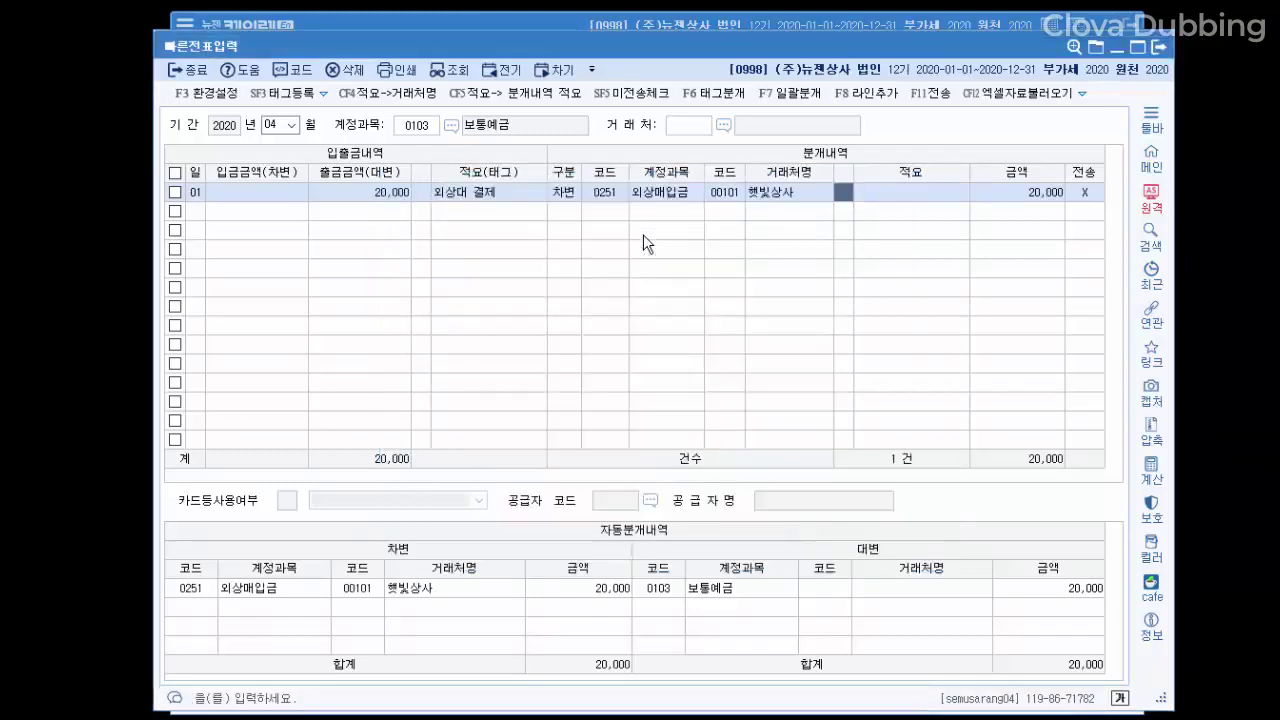
{"action": "key", "text": "Return"}
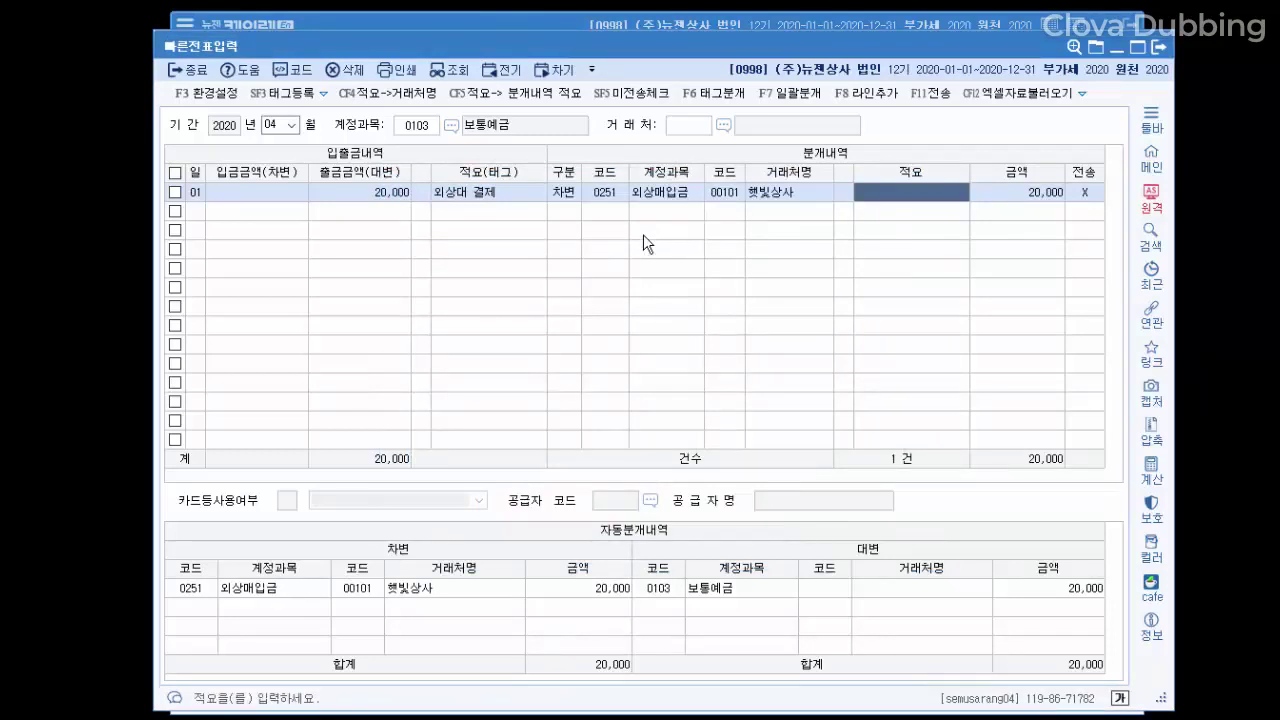
{"action": "key", "text": "Return"}
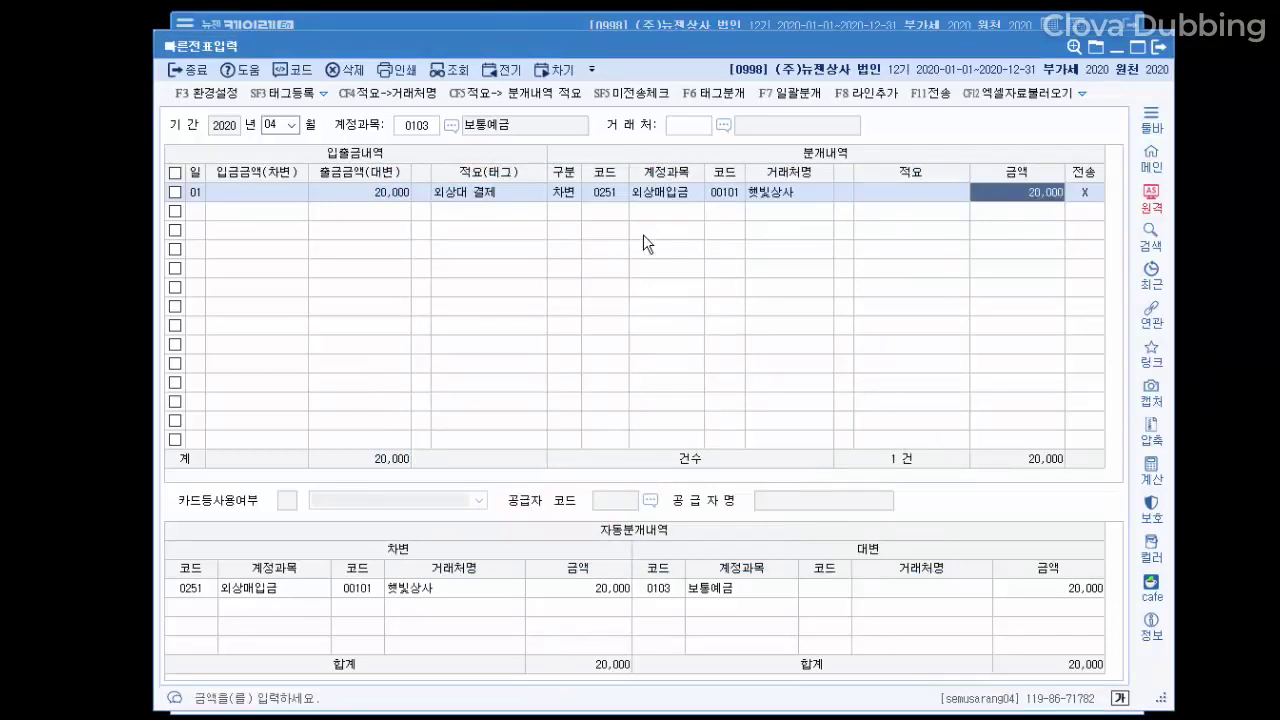
{"action": "key", "text": "Return"}
{"action": "key", "text": "Return"}
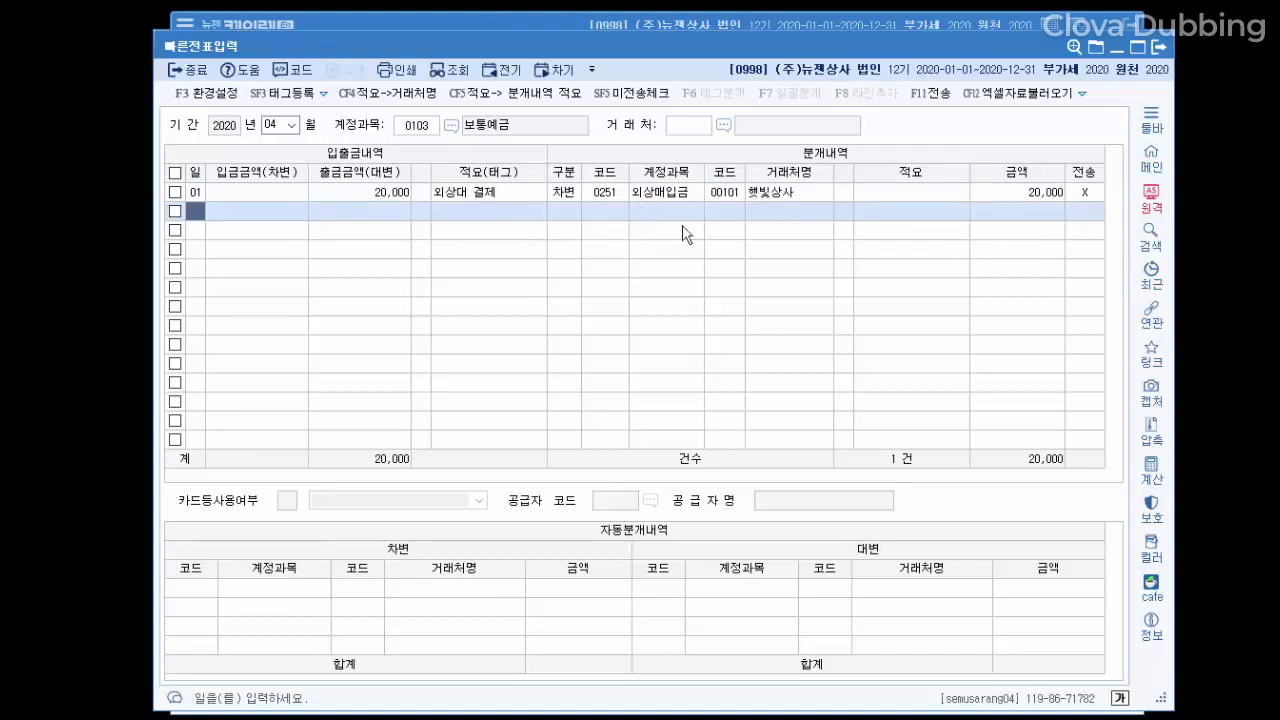
Examine the vendor code lookup and the journal description fields of the first line
{"action": "left_click", "coordinate": [761, 190]}
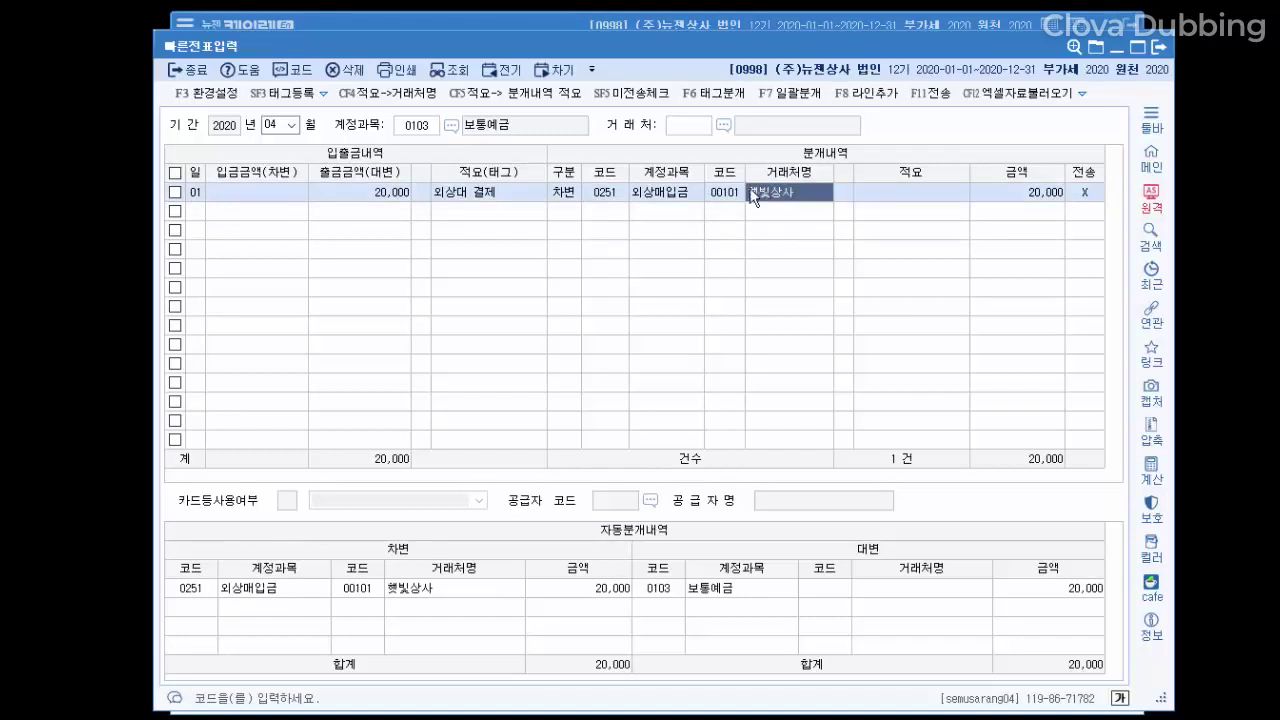
{"action": "left_click", "coordinate": [738, 189]}
{"action": "key", "text": "F2"}
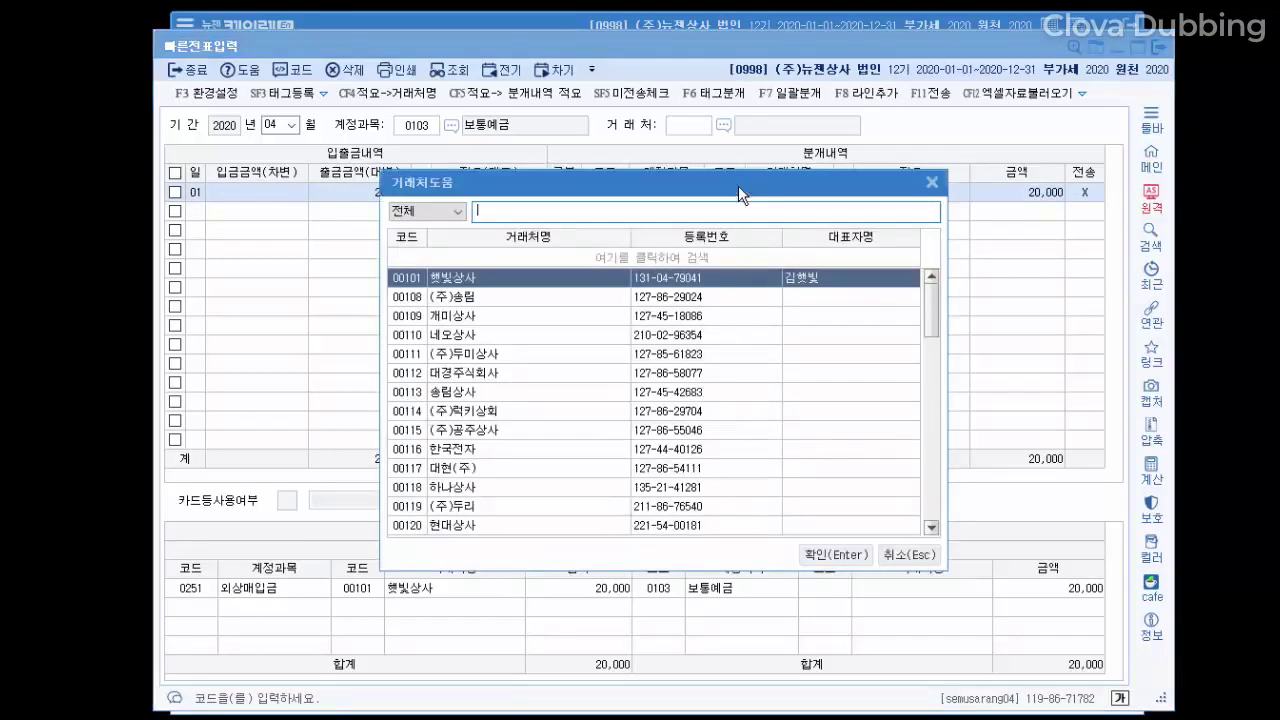
{"action": "key", "text": "Return"}
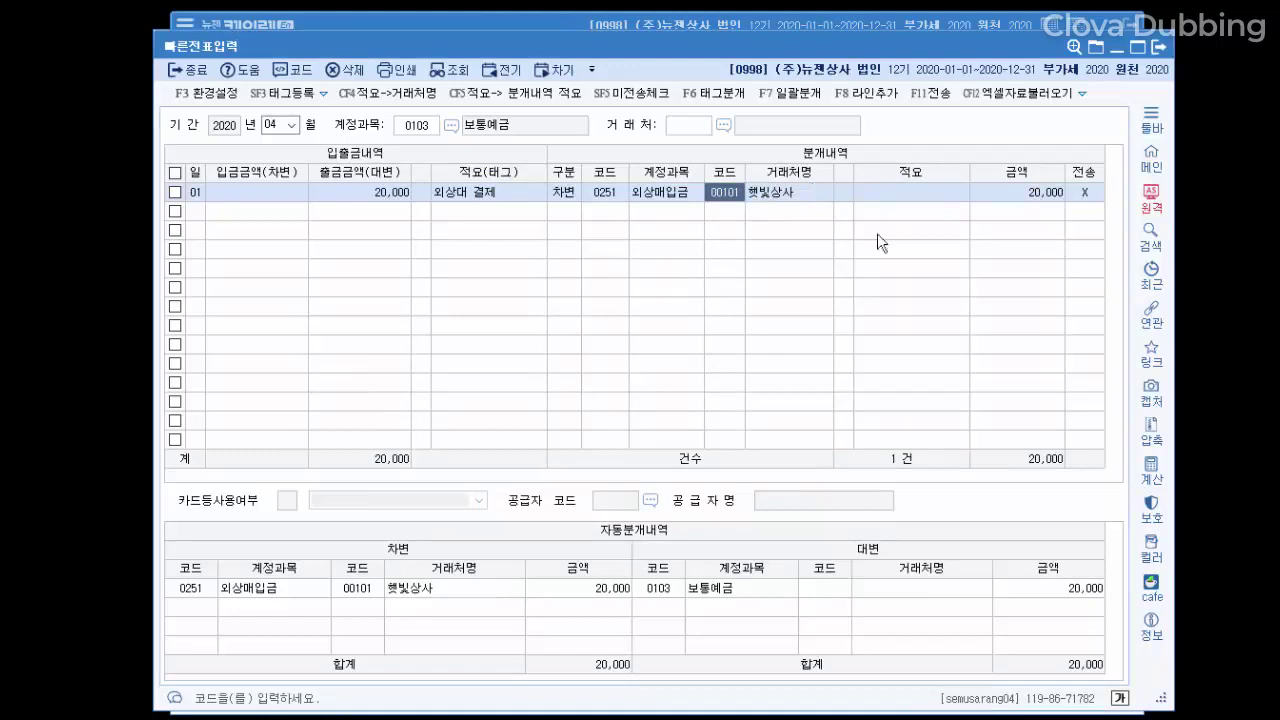
{"action": "left_click", "coordinate": [917, 198]}
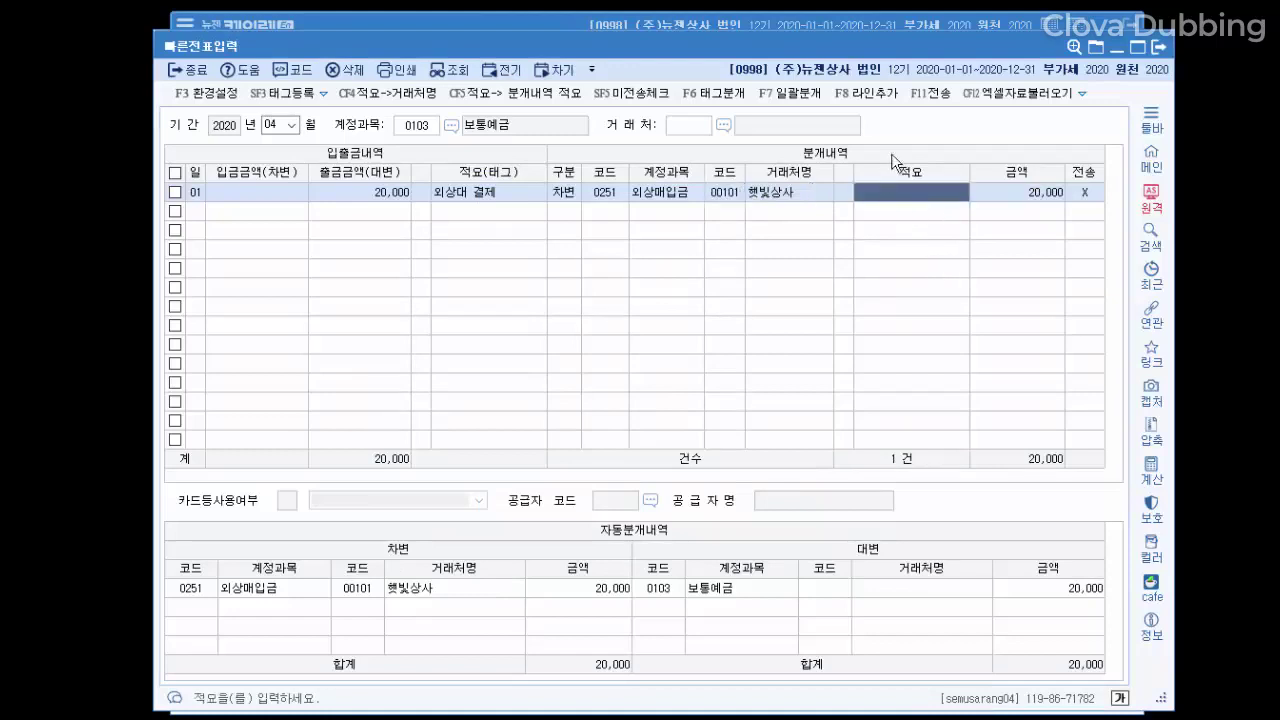
{"action": "left_click", "coordinate": [843, 192]}
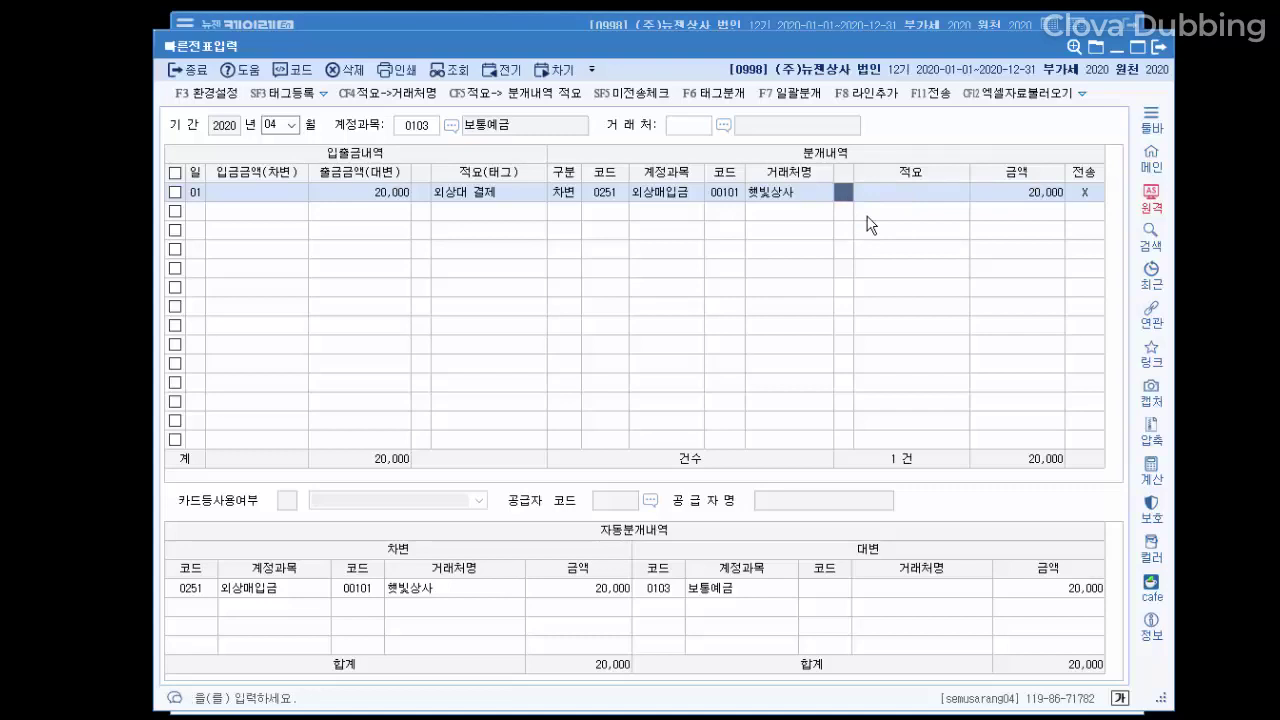
Copy the transaction description "외상대 결제" into the journal entry's 적요 column using the batch application
{"action": "left_click", "coordinate": [494, 198]}
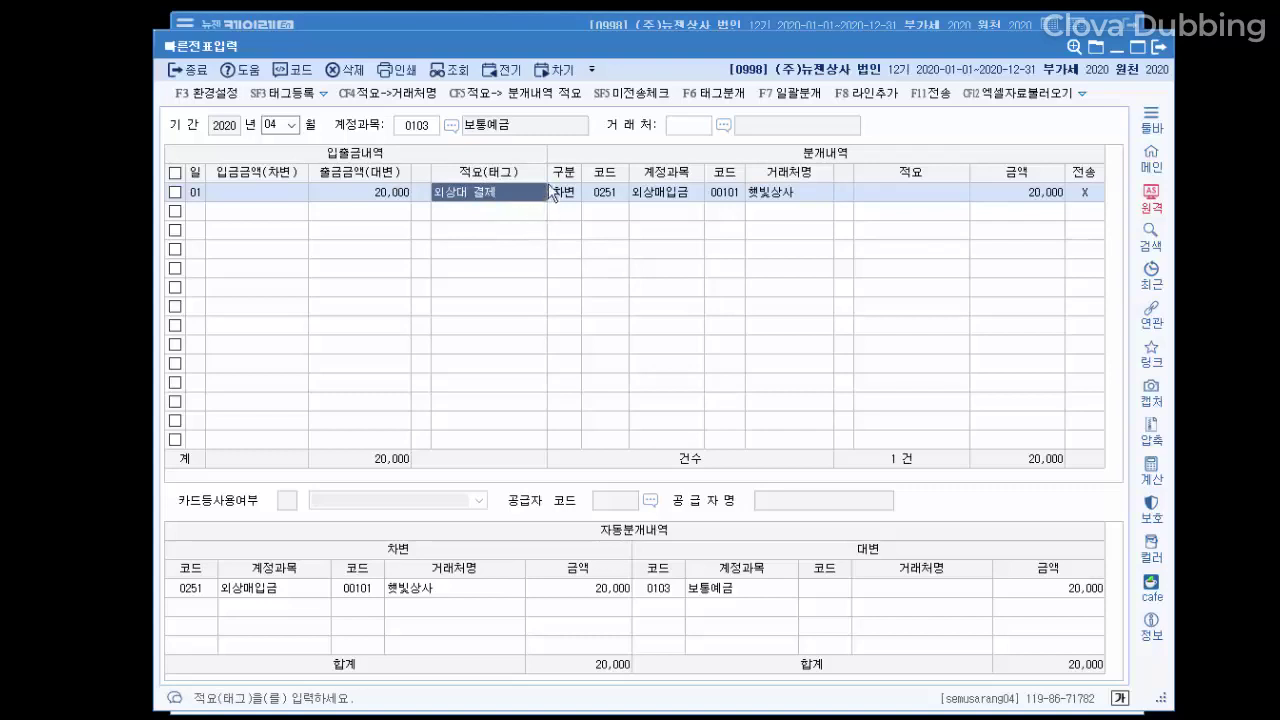
{"action": "left_click", "coordinate": [491, 98]}
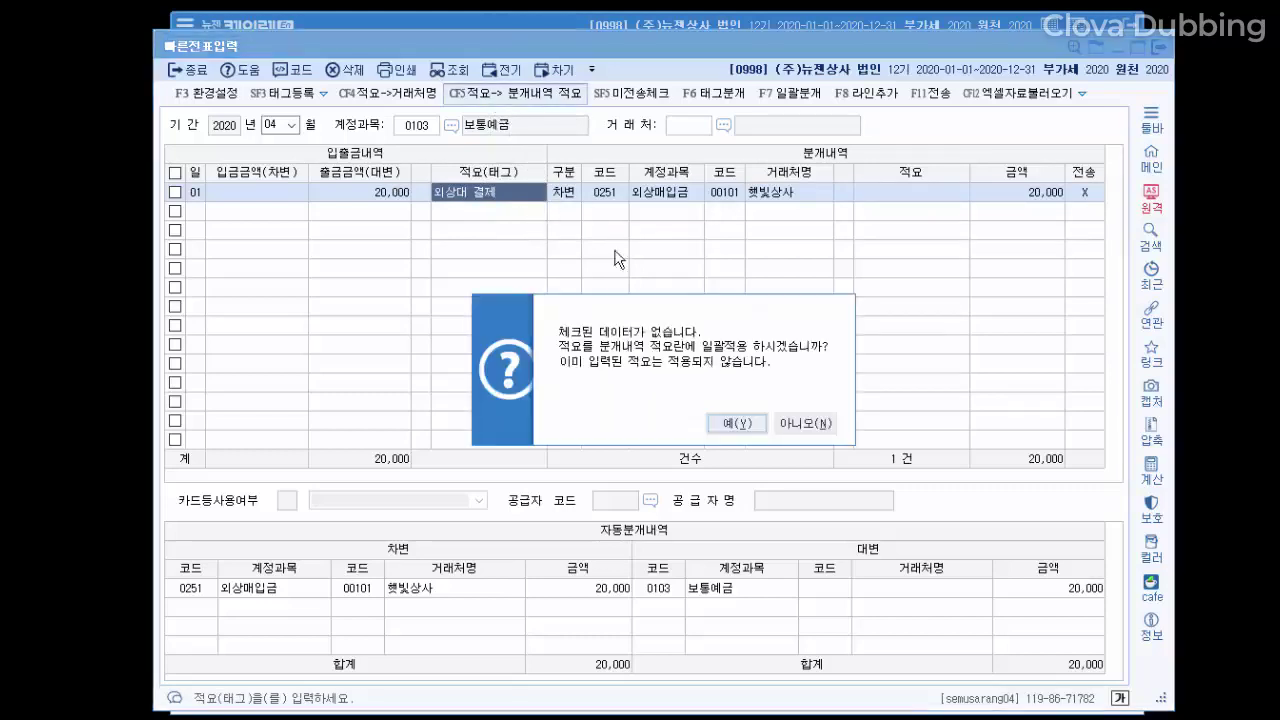
{"action": "left_click", "coordinate": [745, 425]}
{"action": "left_click", "coordinate": [888, 196]}
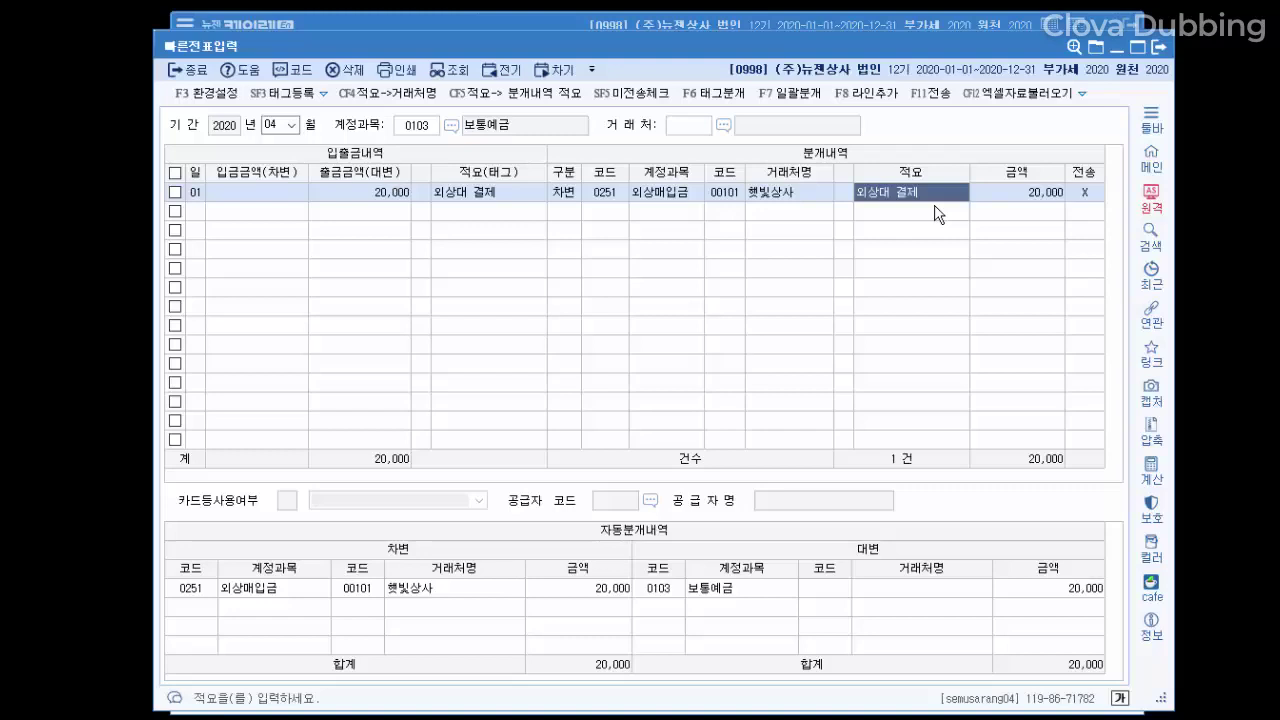
Add another debit line to the first transaction's journal entry
{"action": "left_click", "coordinate": [866, 94]}
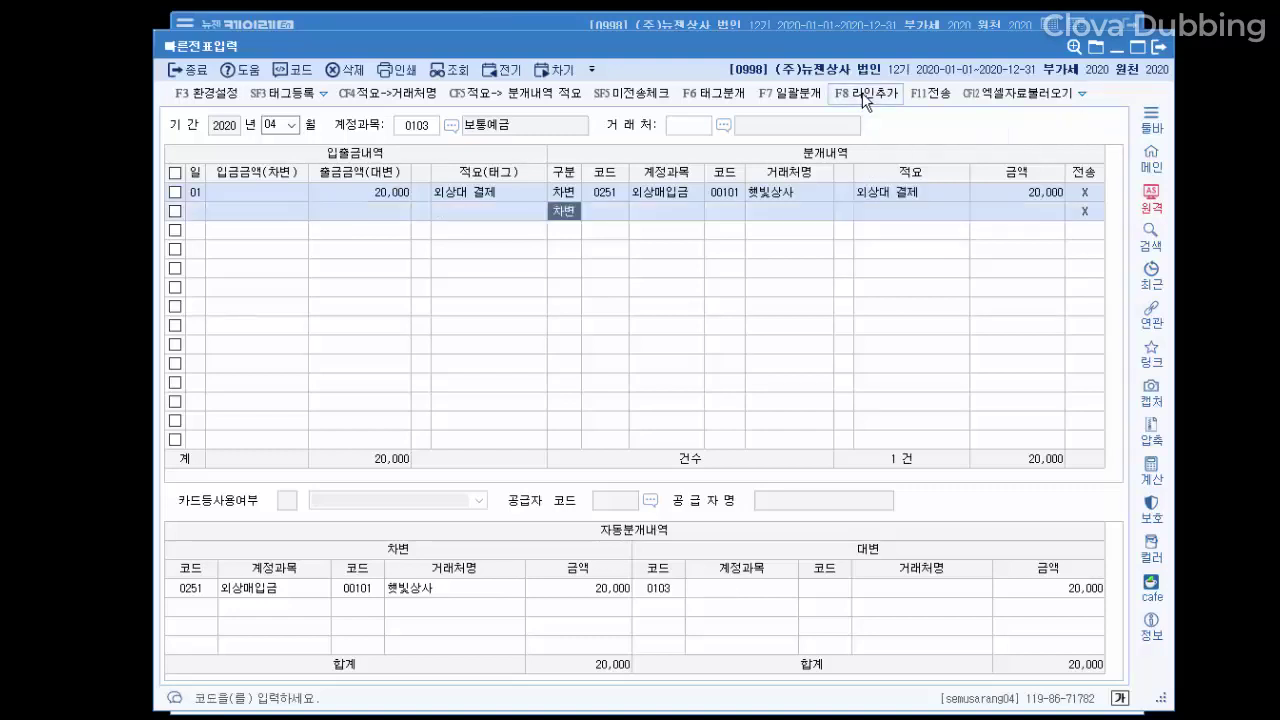
{"action": "key", "text": "Return"}
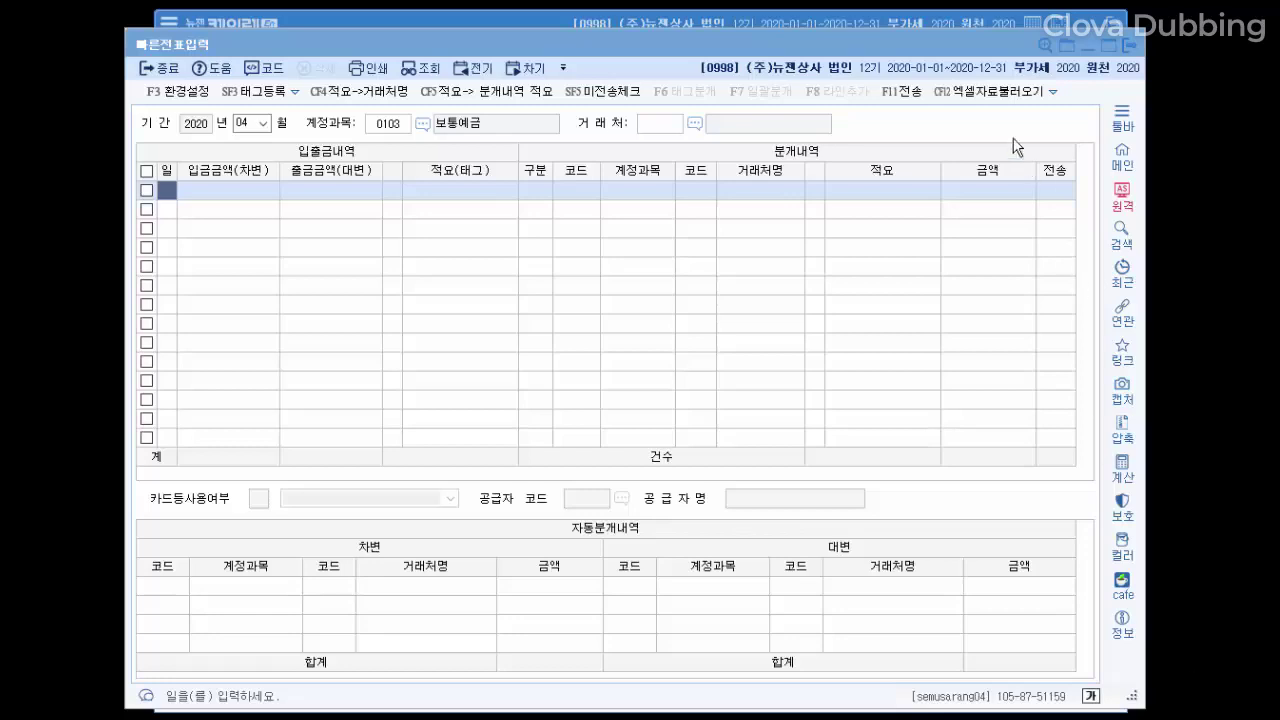
Load 보통예금통장거래내역(2019-08).xlsx from the desktop to examine the Excel column matching window, and close it without importing
{"action": "left_click", "coordinate": [1012, 92]}
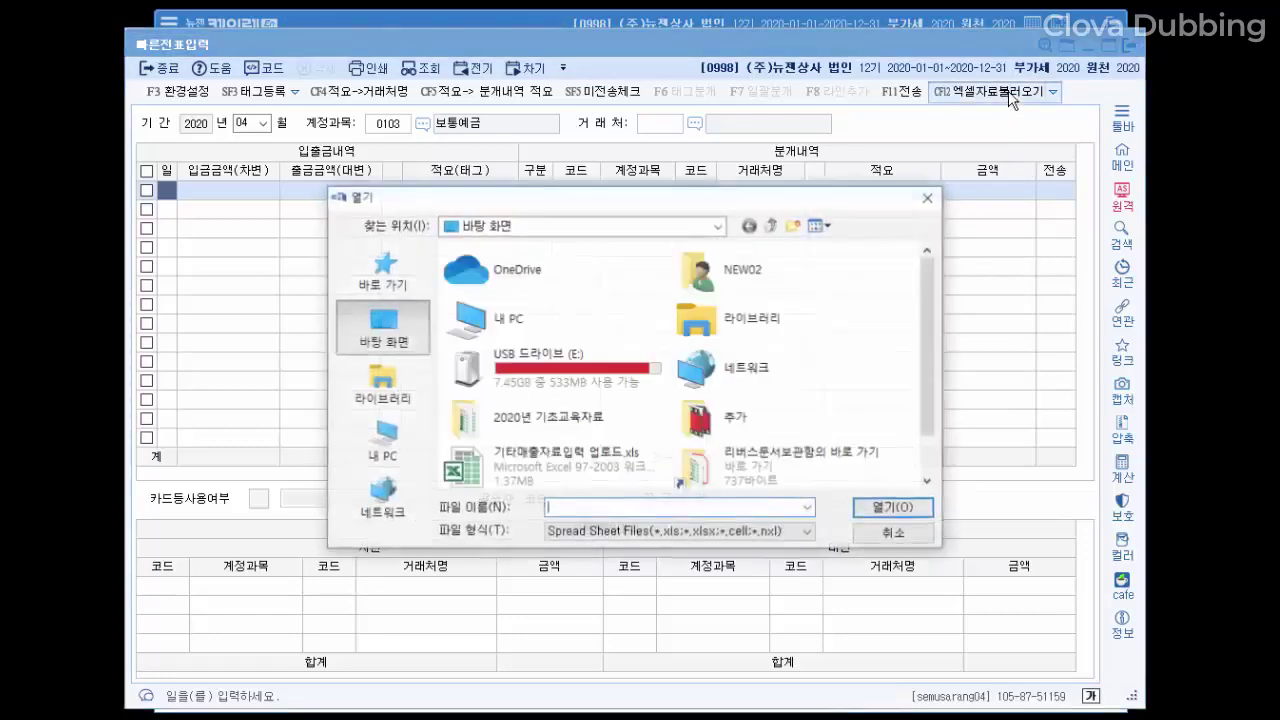
{"action": "scroll", "coordinate": [640, 390], "scroll_direction": "down", "scroll_amount": 1}
{"action": "double_click", "coordinate": [588, 458]}
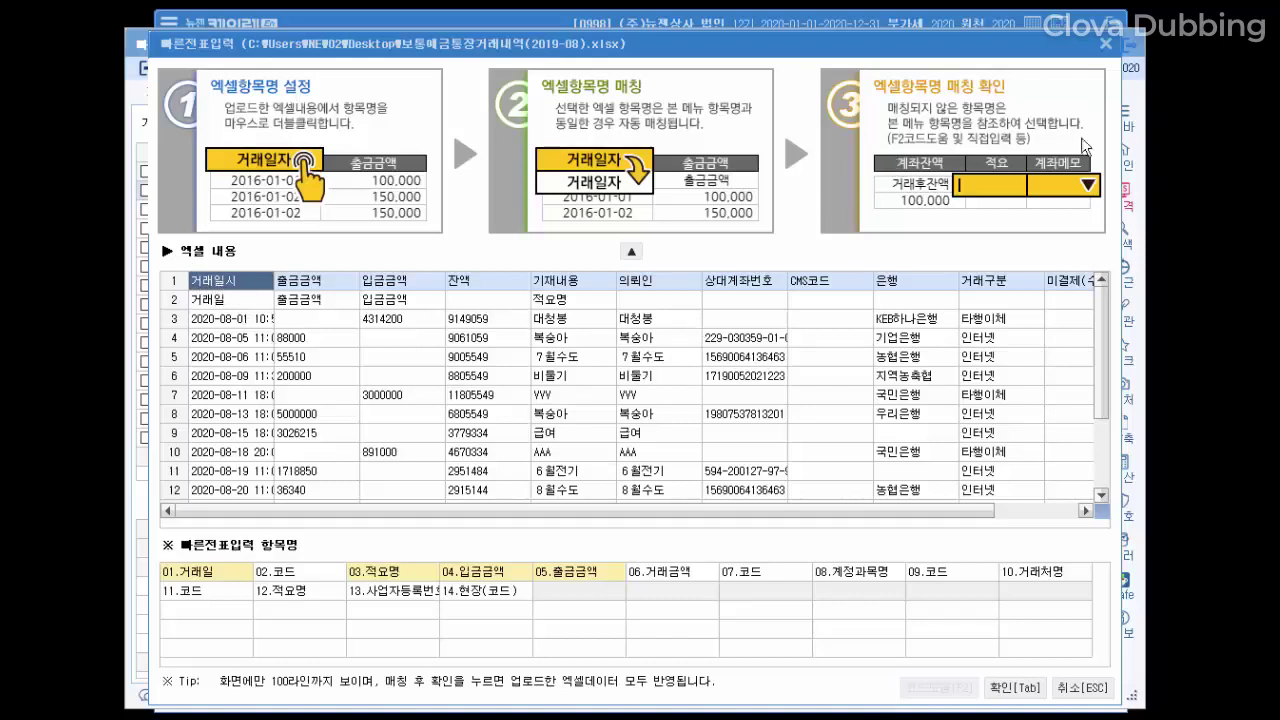
{"action": "left_click", "coordinate": [1101, 44]}
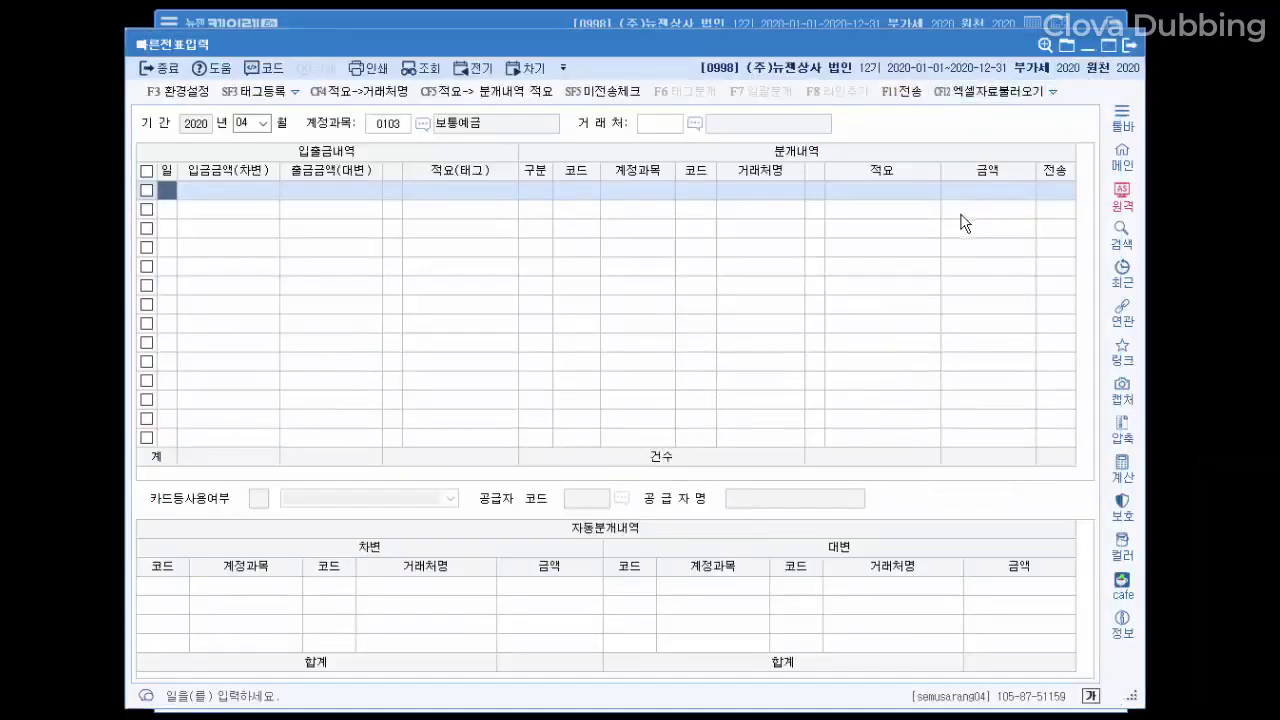
Load the desktop file 빠른전표입력_업로드.xls into the April 2020 보통예금 entry list
{"action": "left_click", "coordinate": [1055, 97]}
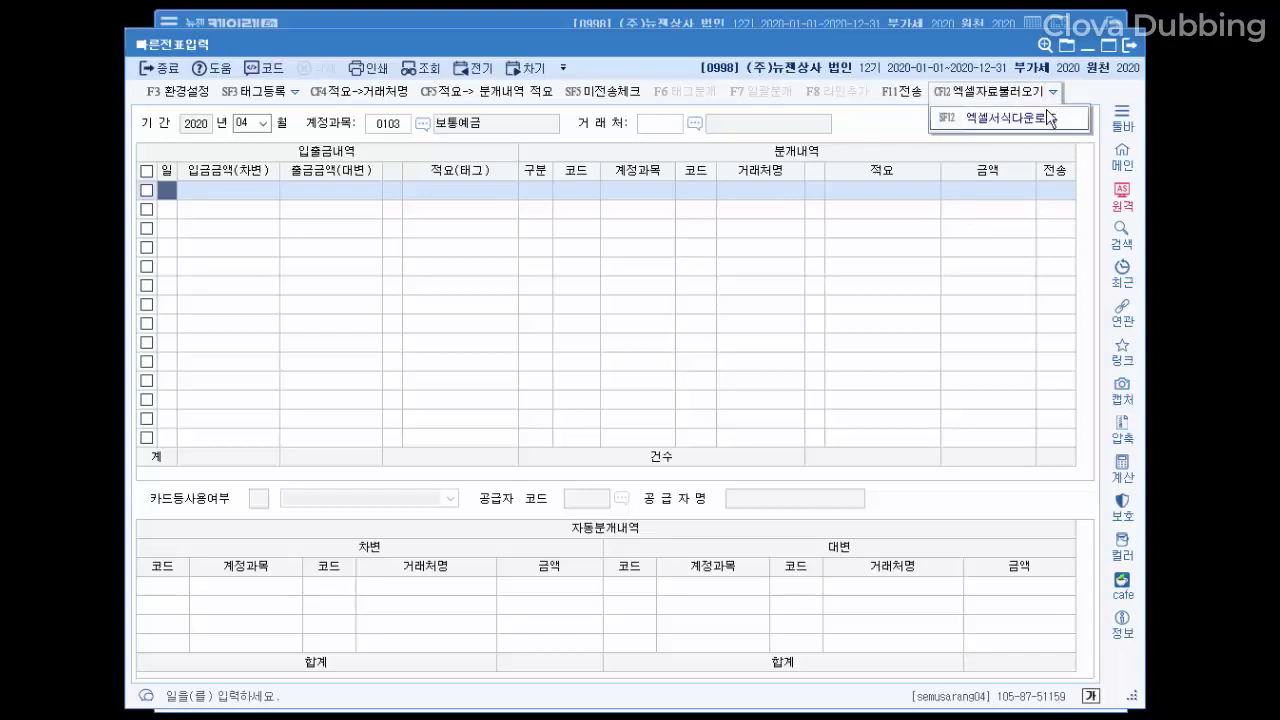
{"action": "left_click", "coordinate": [934, 207]}
{"action": "left_click", "coordinate": [974, 96]}
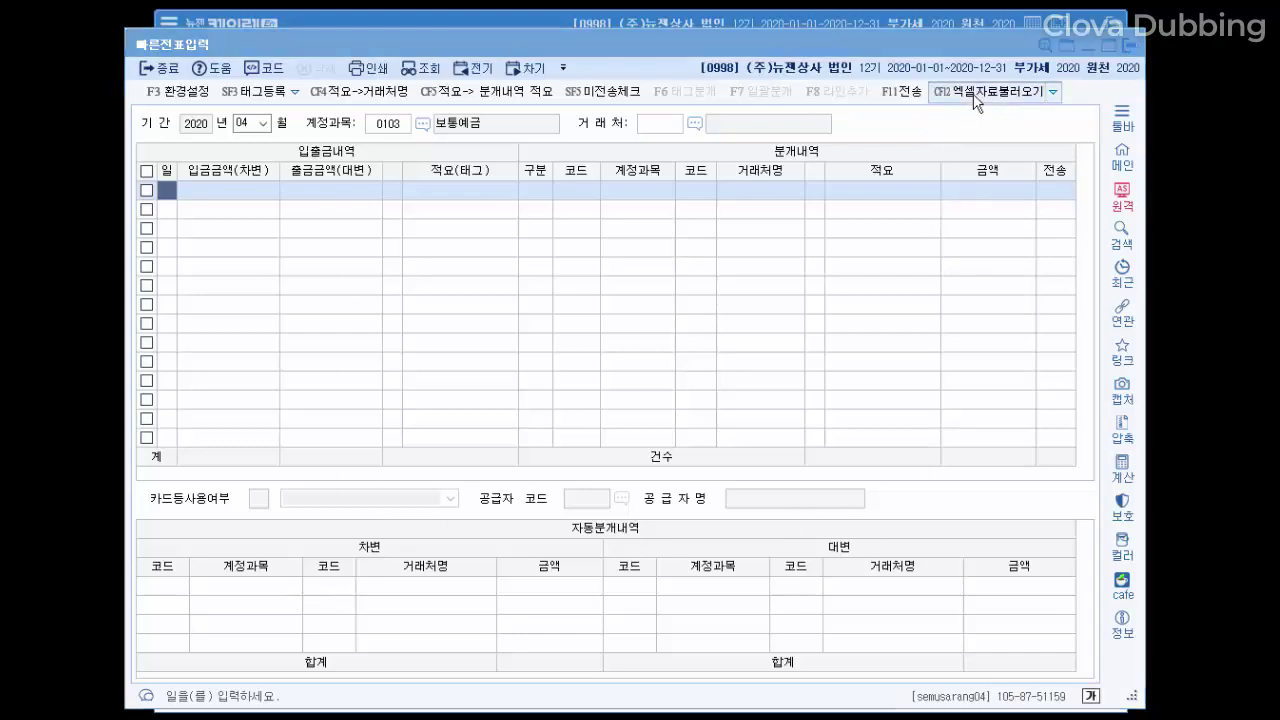
{"action": "scroll", "coordinate": [550, 488], "scroll_direction": "down", "scroll_amount": 1}
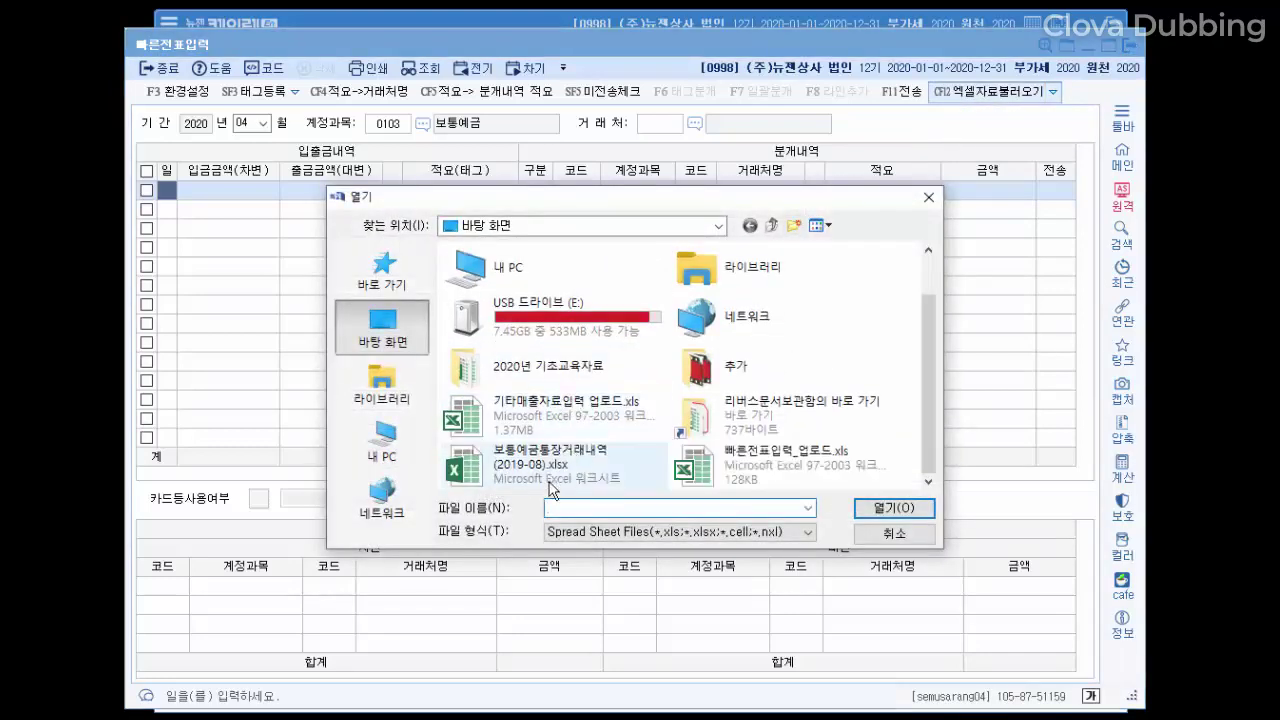
{"action": "double_click", "coordinate": [742, 455]}
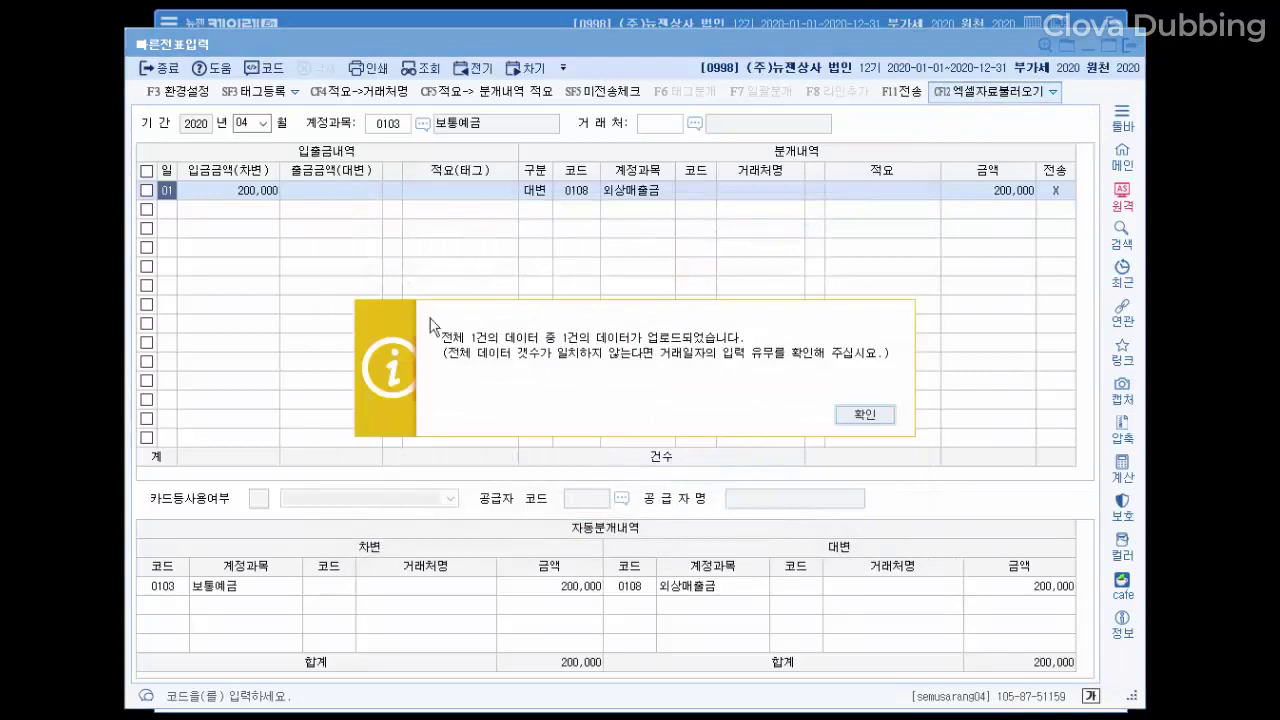
{"action": "left_click", "coordinate": [852, 410]}
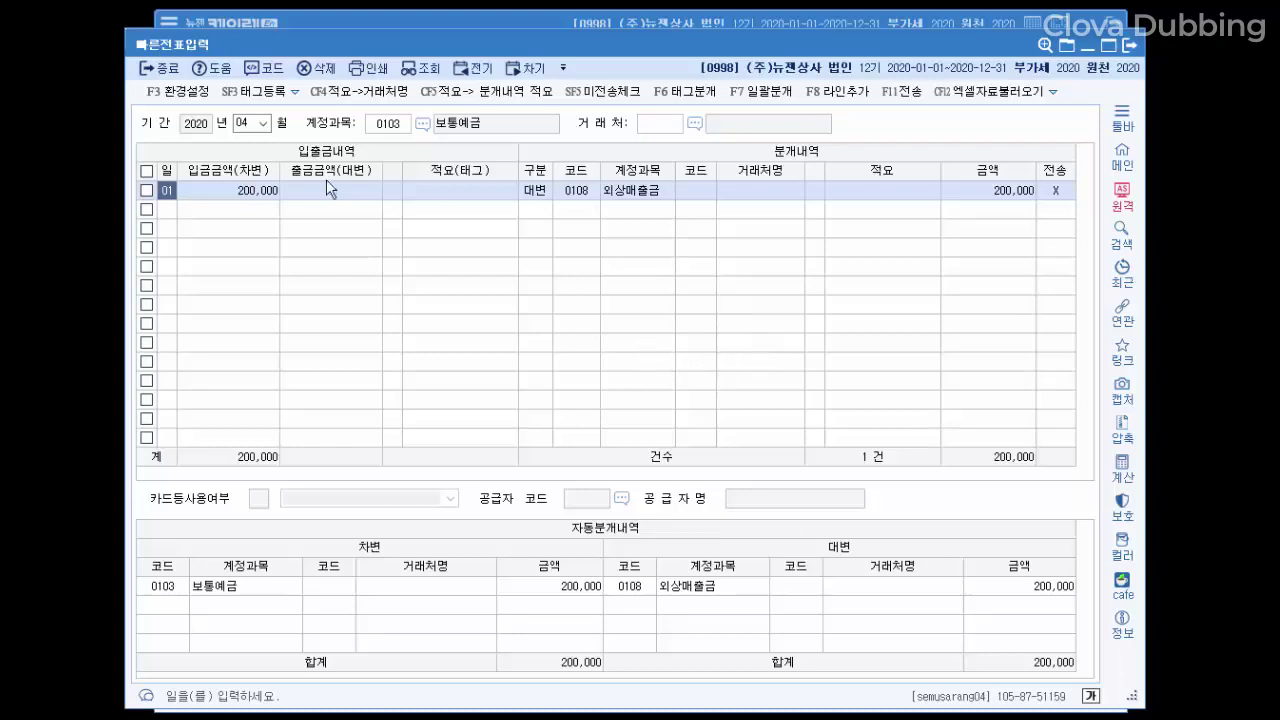
Select the uploaded 200,000 deposit line dated 01 and transfer it to the general vouchers
{"action": "left_click", "coordinate": [145, 192]}
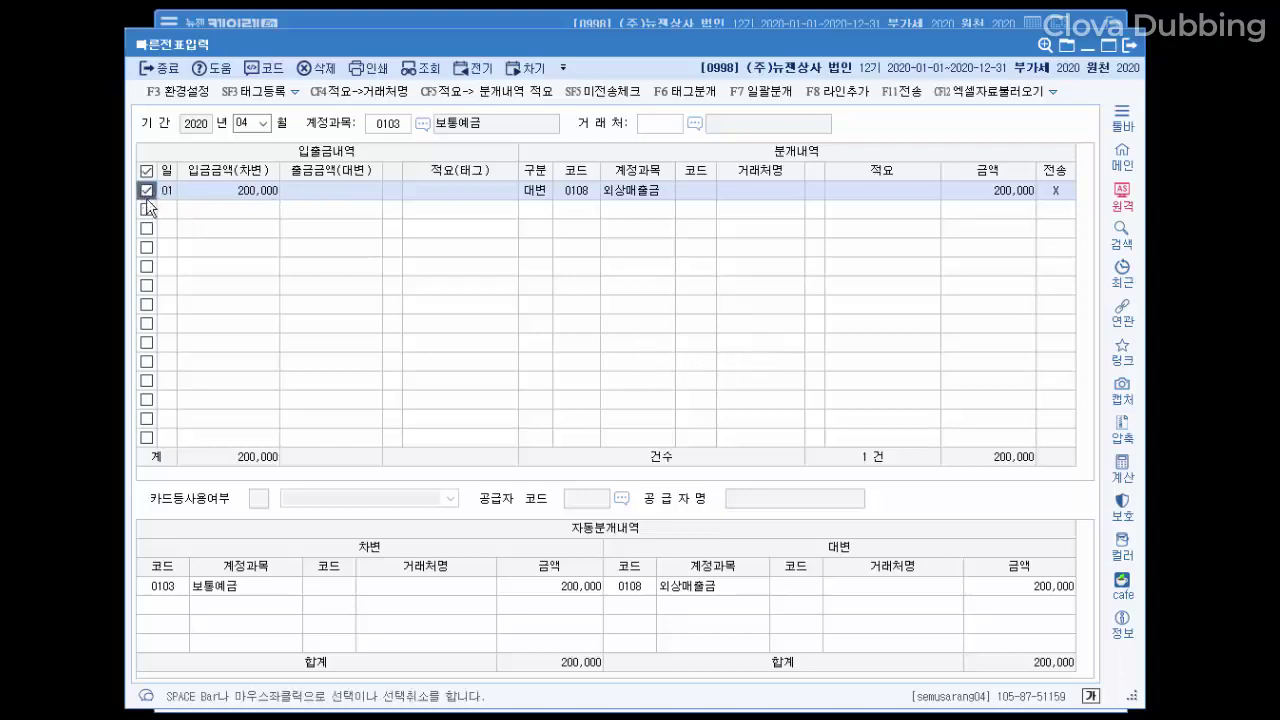
{"action": "left_click", "coordinate": [903, 95]}
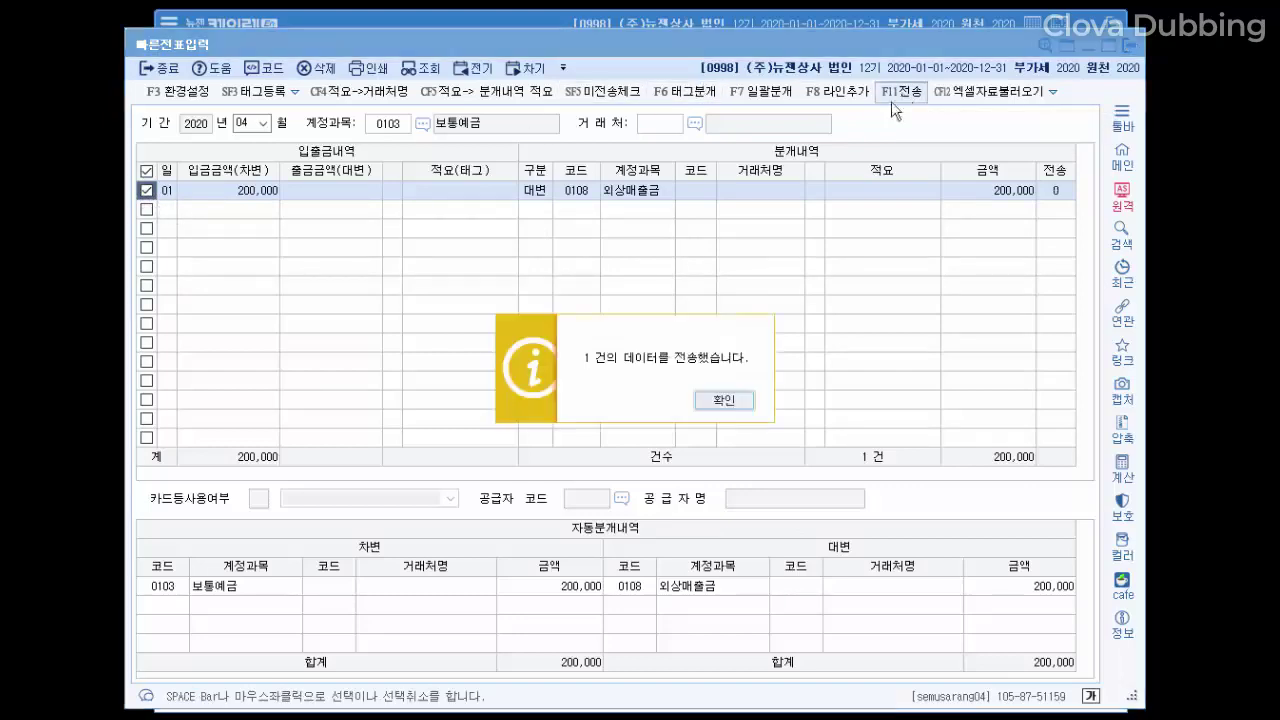
{"action": "left_click", "coordinate": [712, 400]}
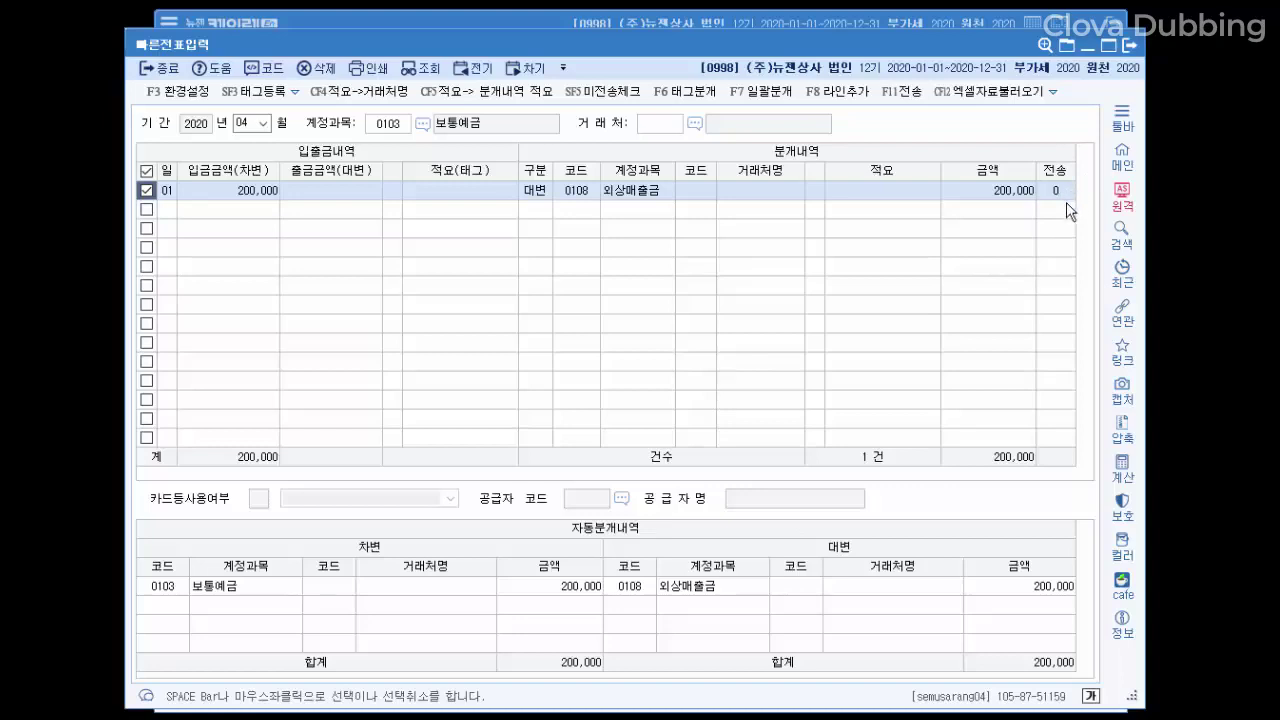
Open 일반전표입력 for month 04 and check the transferred 보통예금 and 외상매출금 voucher lines
{"action": "left_click", "coordinate": [674, 20]}
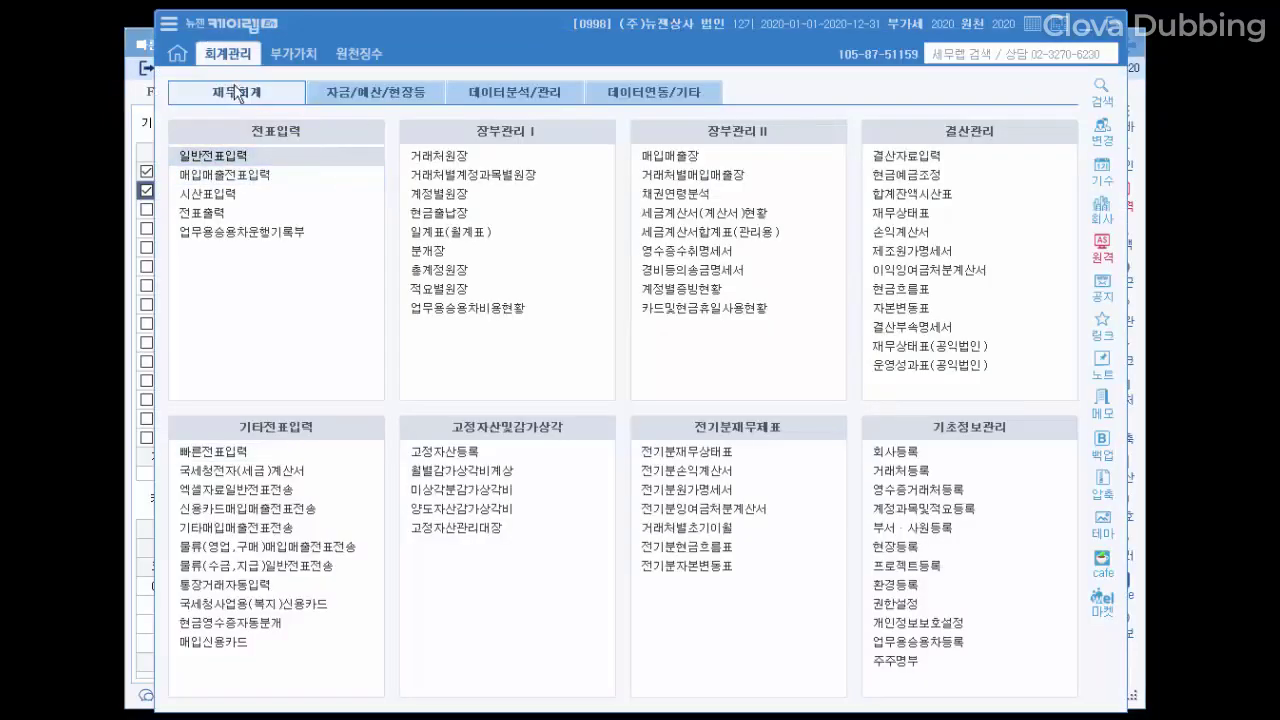
{"action": "left_click", "coordinate": [270, 156]}
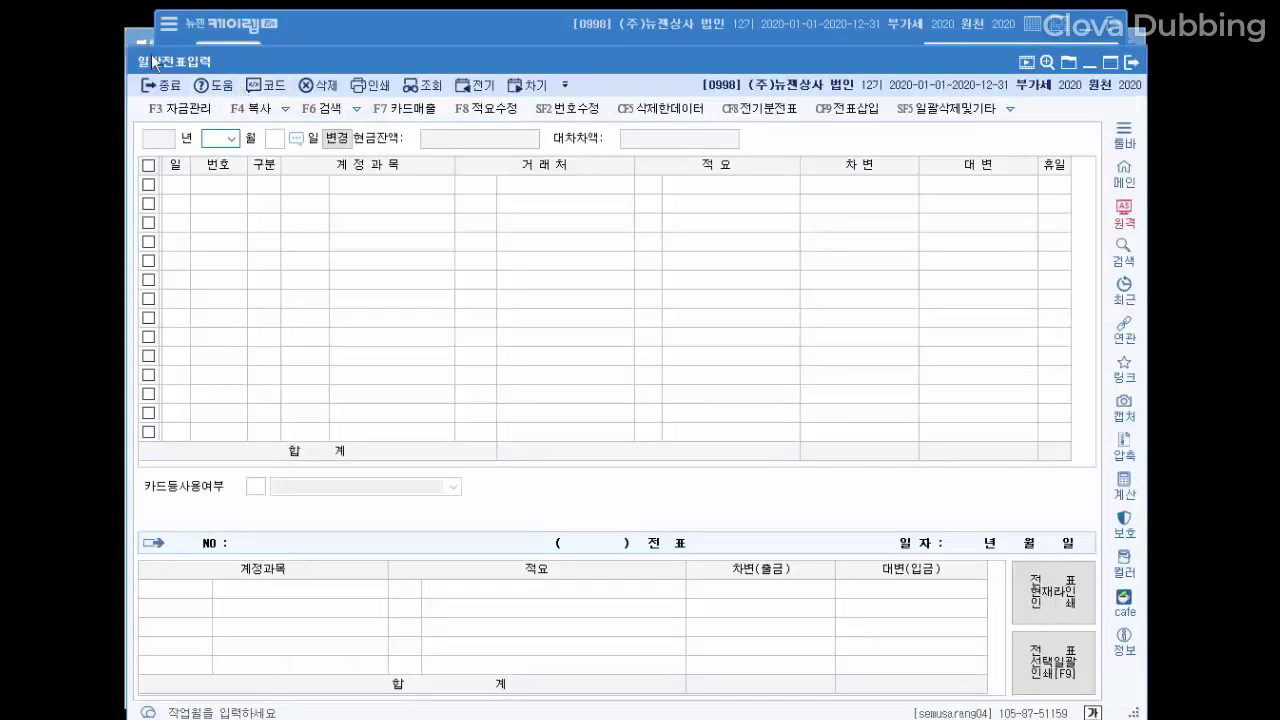
{"action": "type", "text": "04"}
{"action": "key", "text": "Return"}
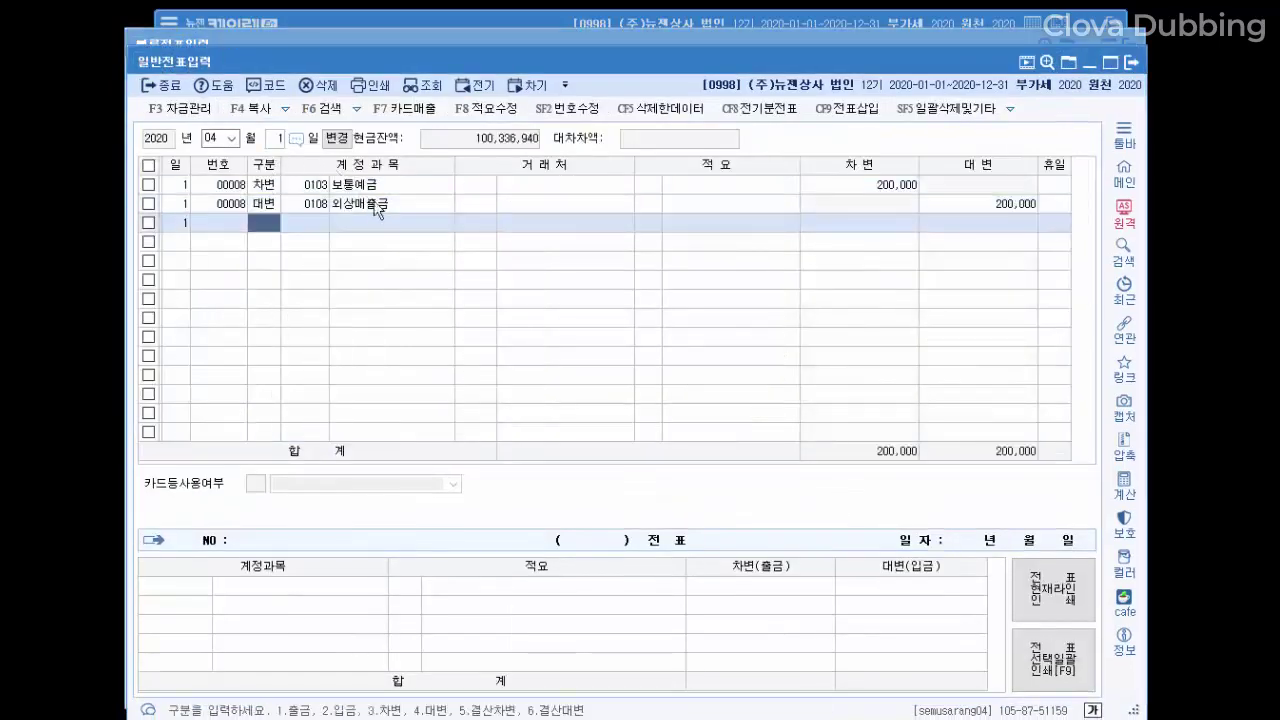
{"action": "left_click", "coordinate": [379, 206]}
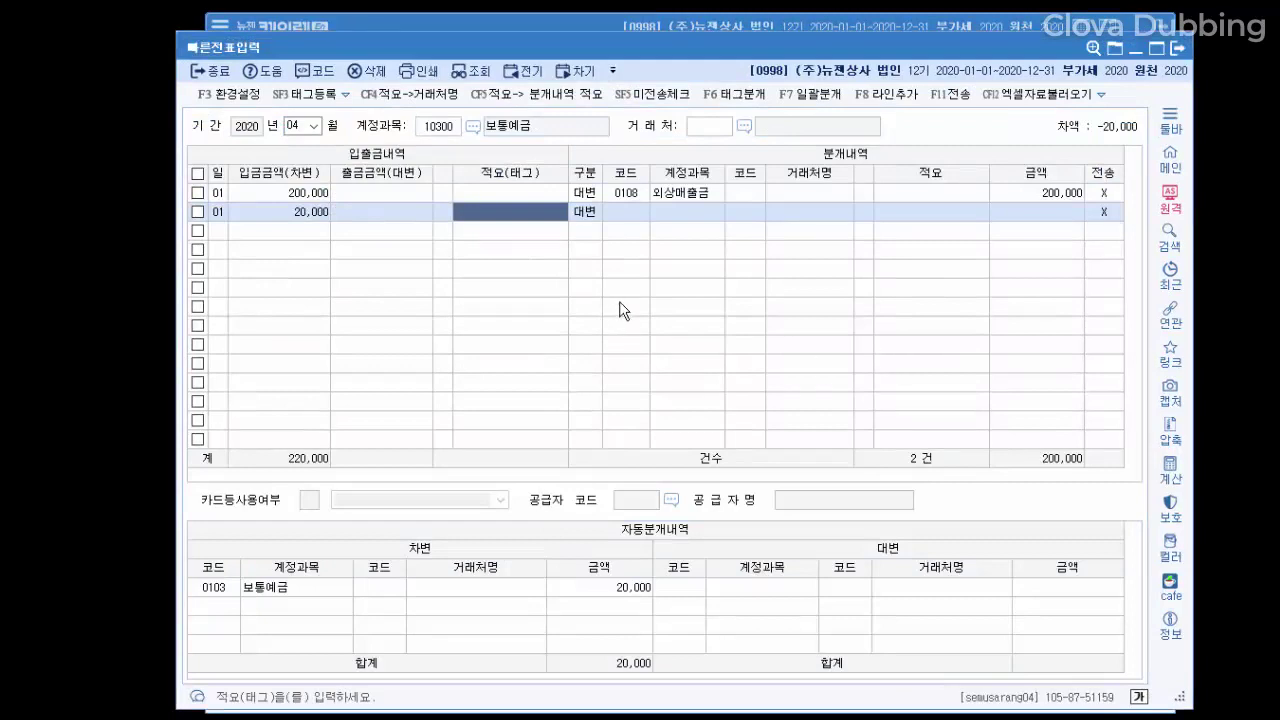
Review the 자동 태그 분개, 자동거래처등록 and 입력방식 options in 환경설정, and close it without saving
{"action": "left_click", "coordinate": [233, 100]}
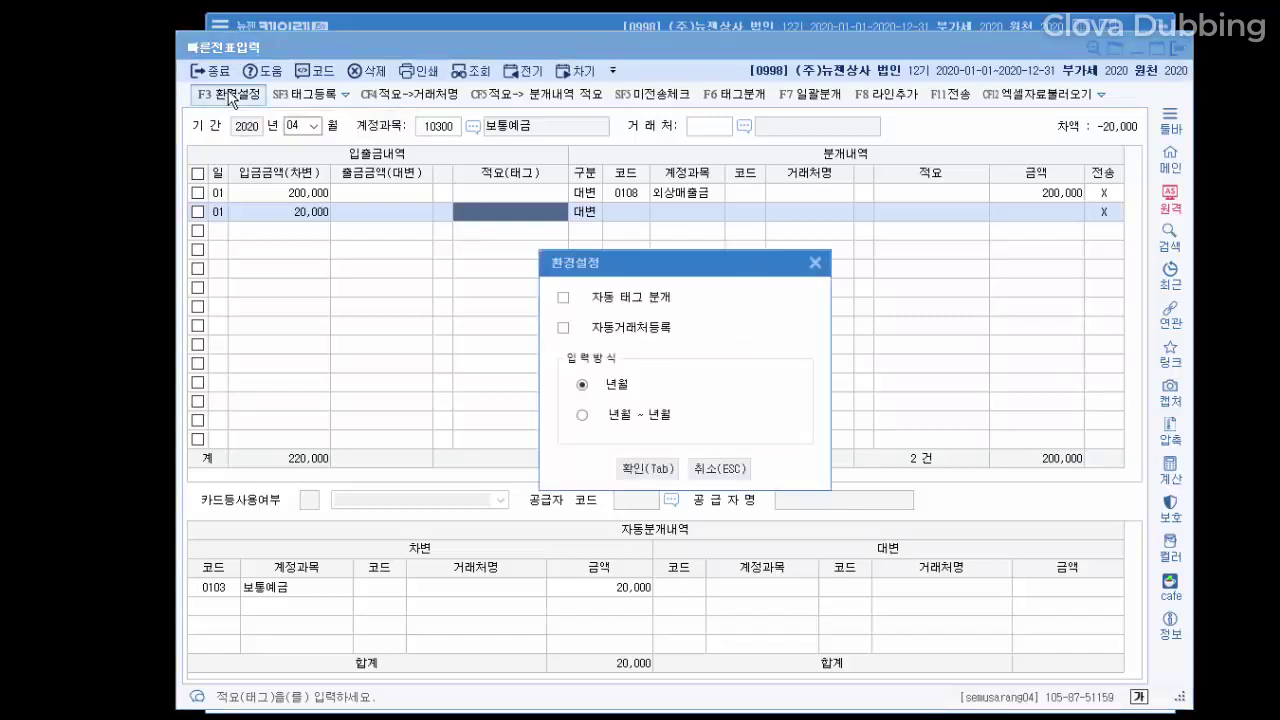
{"action": "left_click", "coordinate": [645, 303]}
{"action": "left_click", "coordinate": [691, 474]}
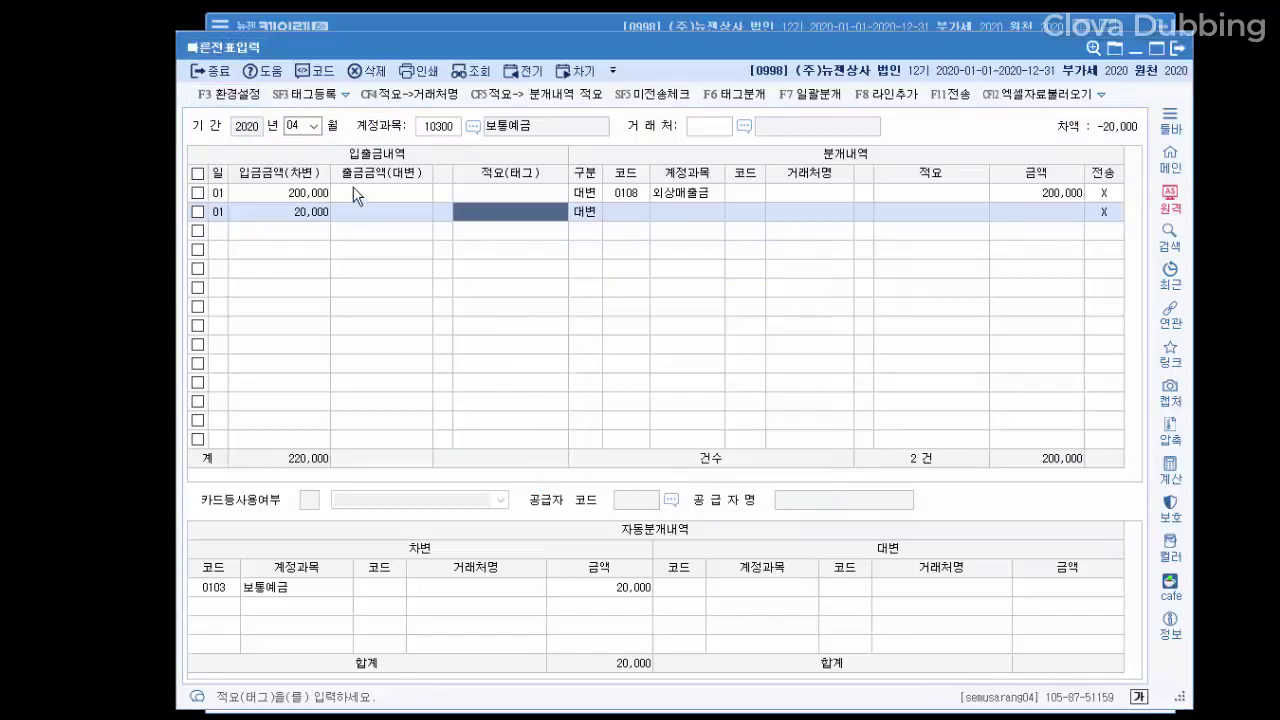
Check the registered tag 외상물품대금 예금입금 for account 0103 and apply tag journalizing to the two April 1 deposits
{"action": "left_click", "coordinate": [308, 105]}
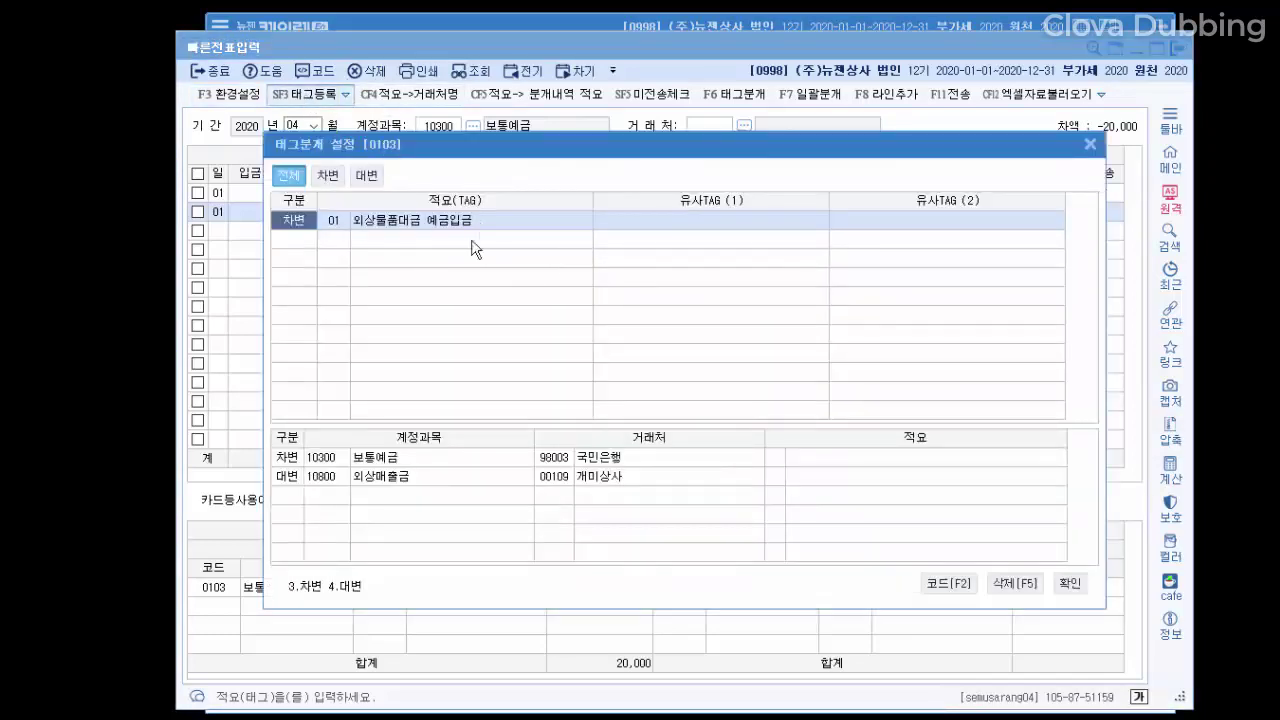
{"action": "left_click", "coordinate": [1090, 144]}
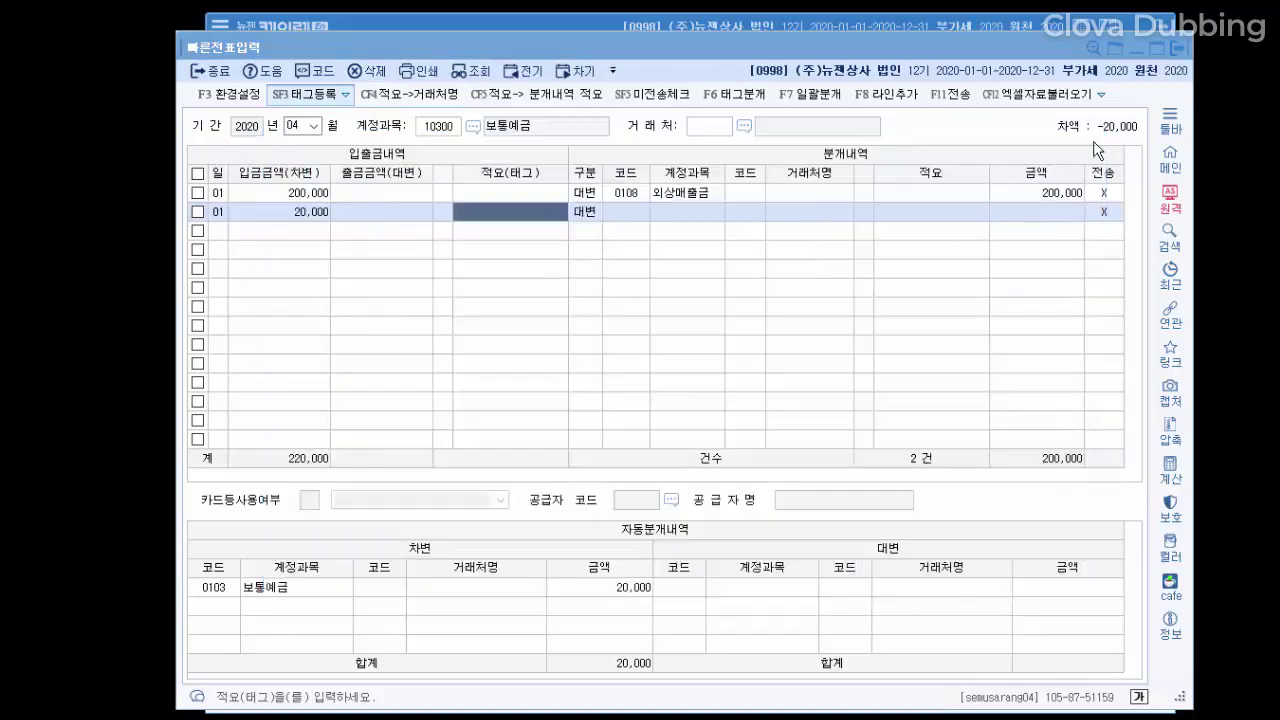
{"action": "left_click", "coordinate": [734, 98]}
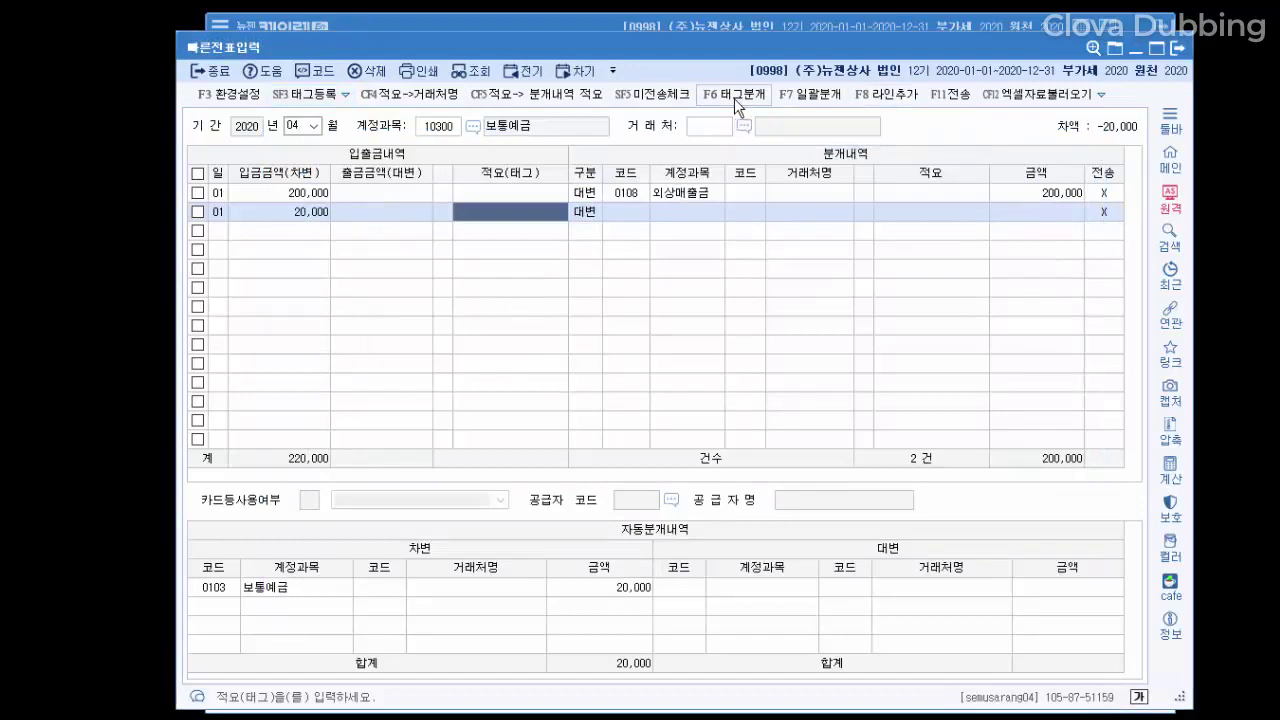
{"action": "left_click", "coordinate": [803, 420]}
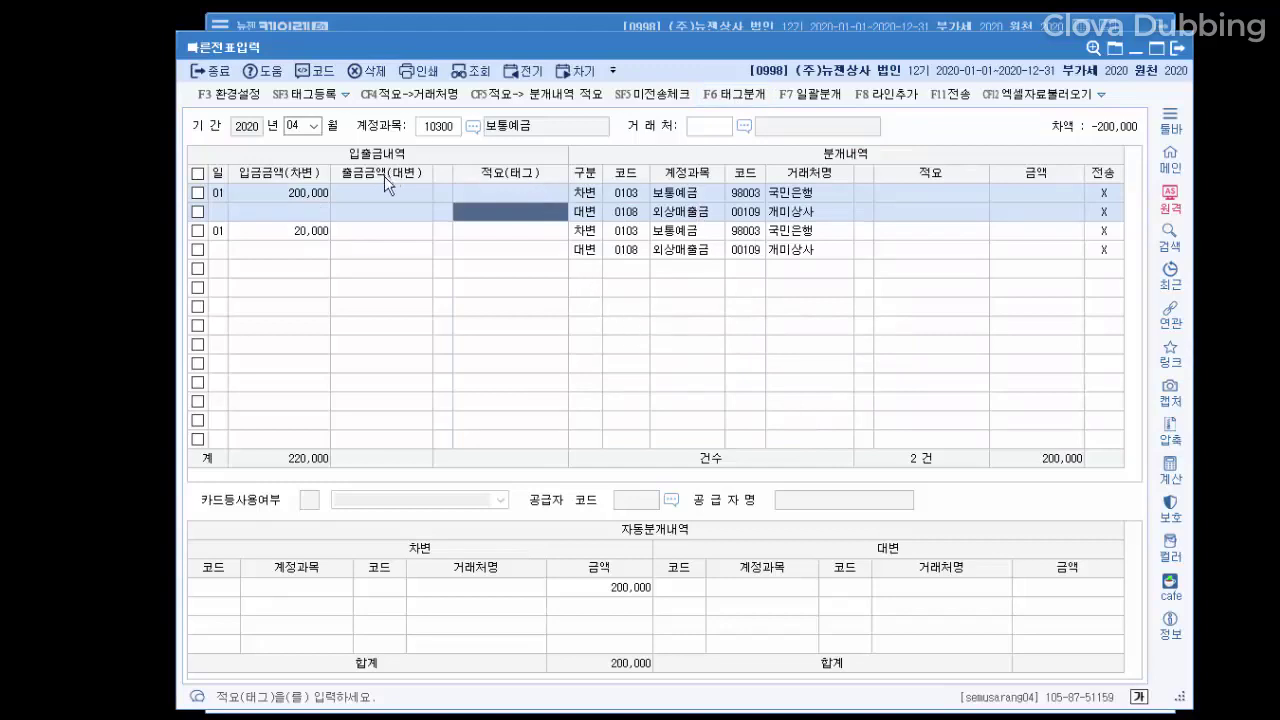
Examine the batch journalizing setup (일괄분개 설정) of account 0103 and close it
{"action": "left_click", "coordinate": [345, 95]}
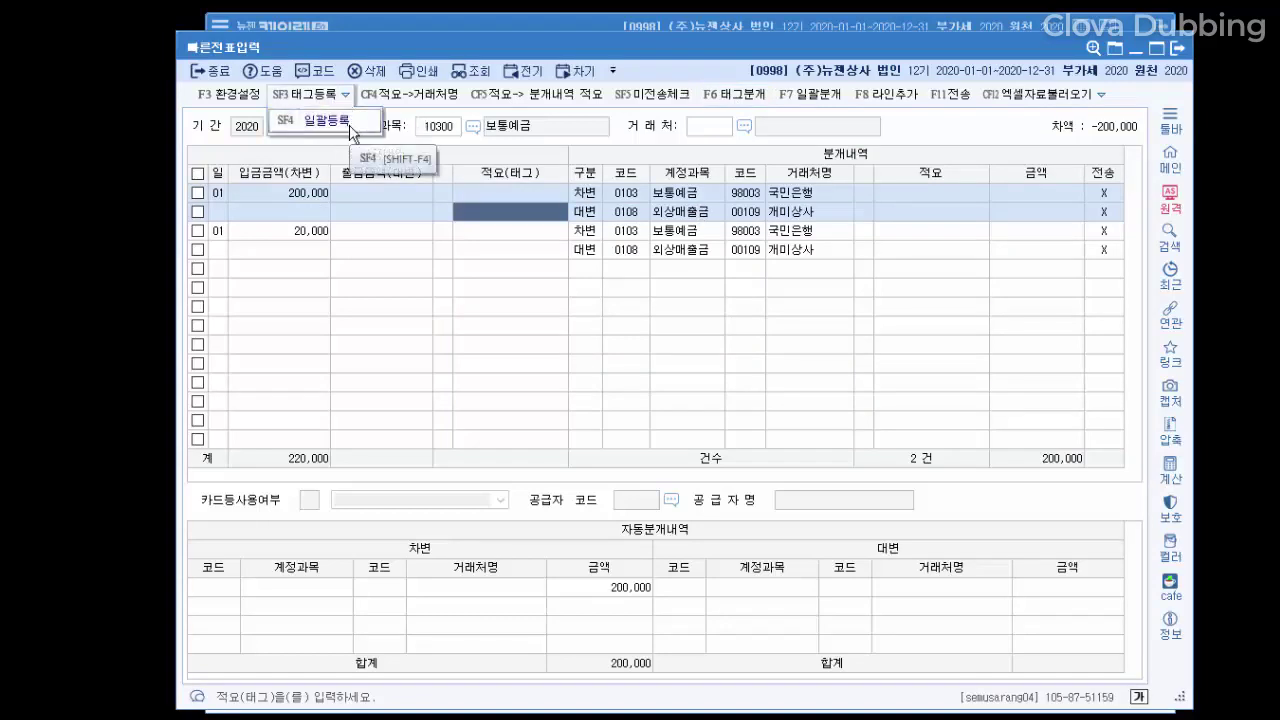
{"action": "left_click", "coordinate": [340, 122]}
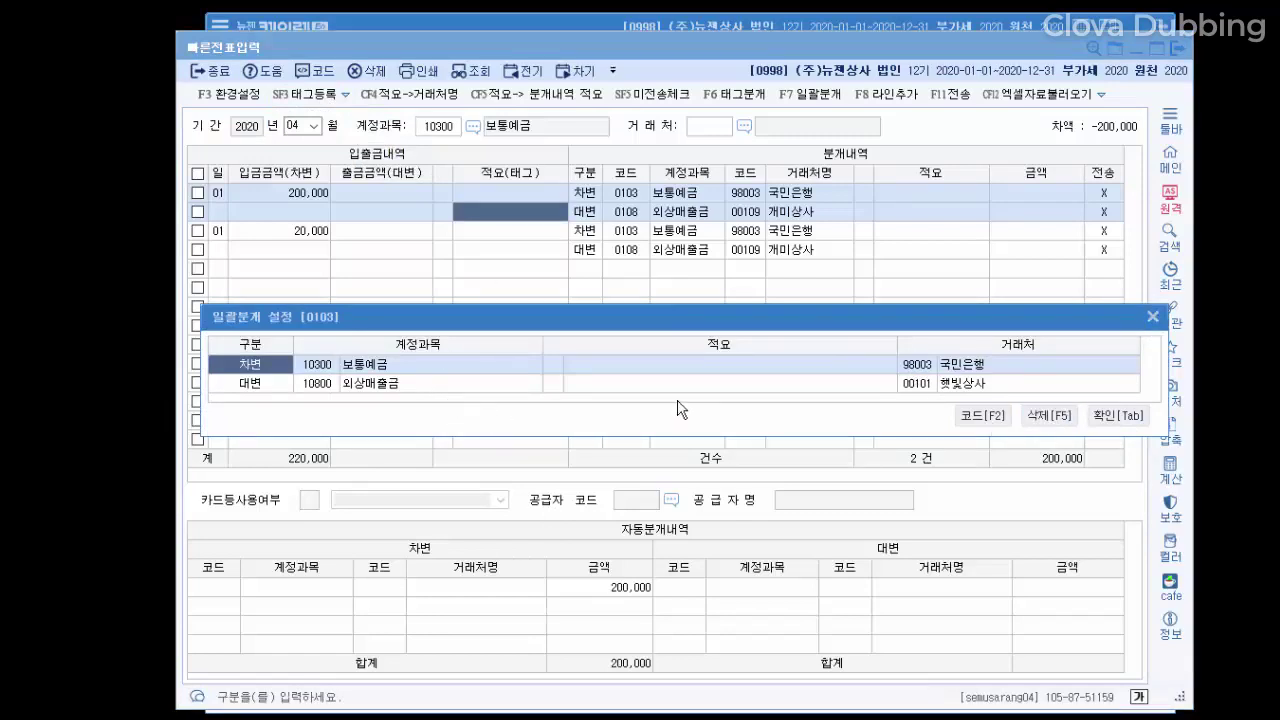
{"action": "left_click", "coordinate": [1153, 318]}
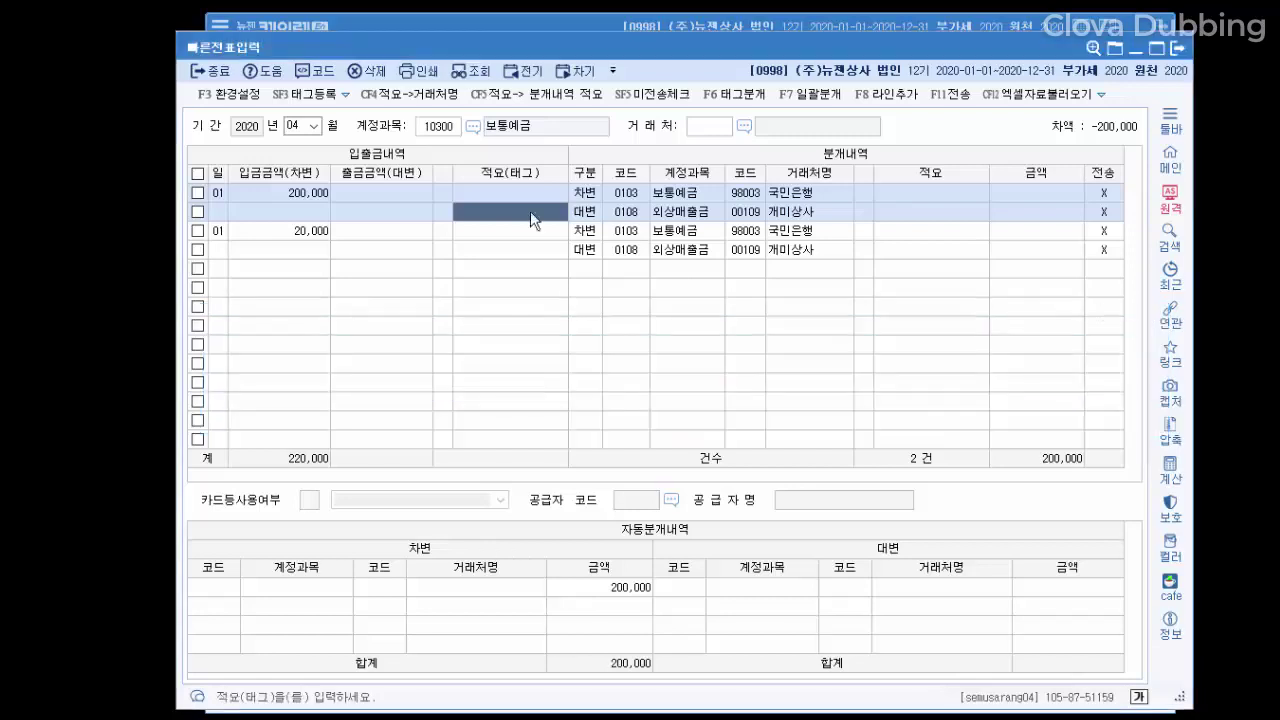
Add a new deposit line dated 02 with an amount of 20,000 below the existing transactions
{"action": "left_click", "coordinate": [216, 228]}
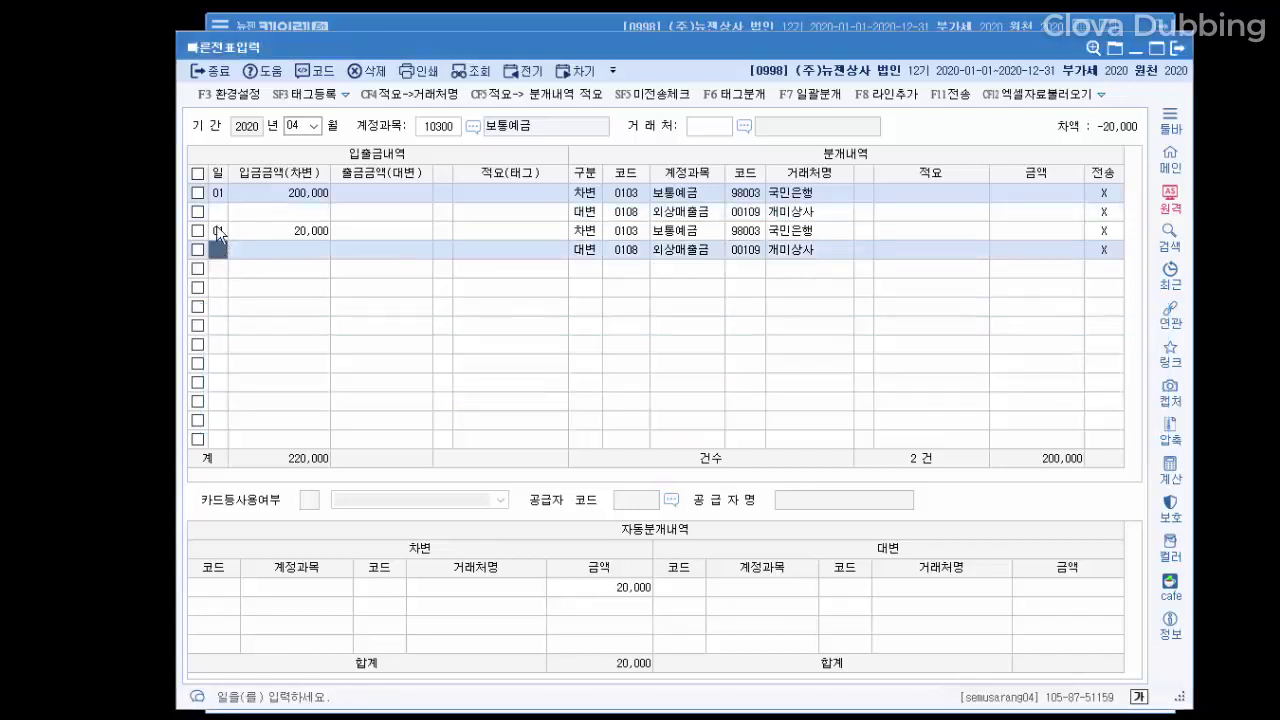
{"action": "key", "text": "Down"}
{"action": "type", "text": "02"}
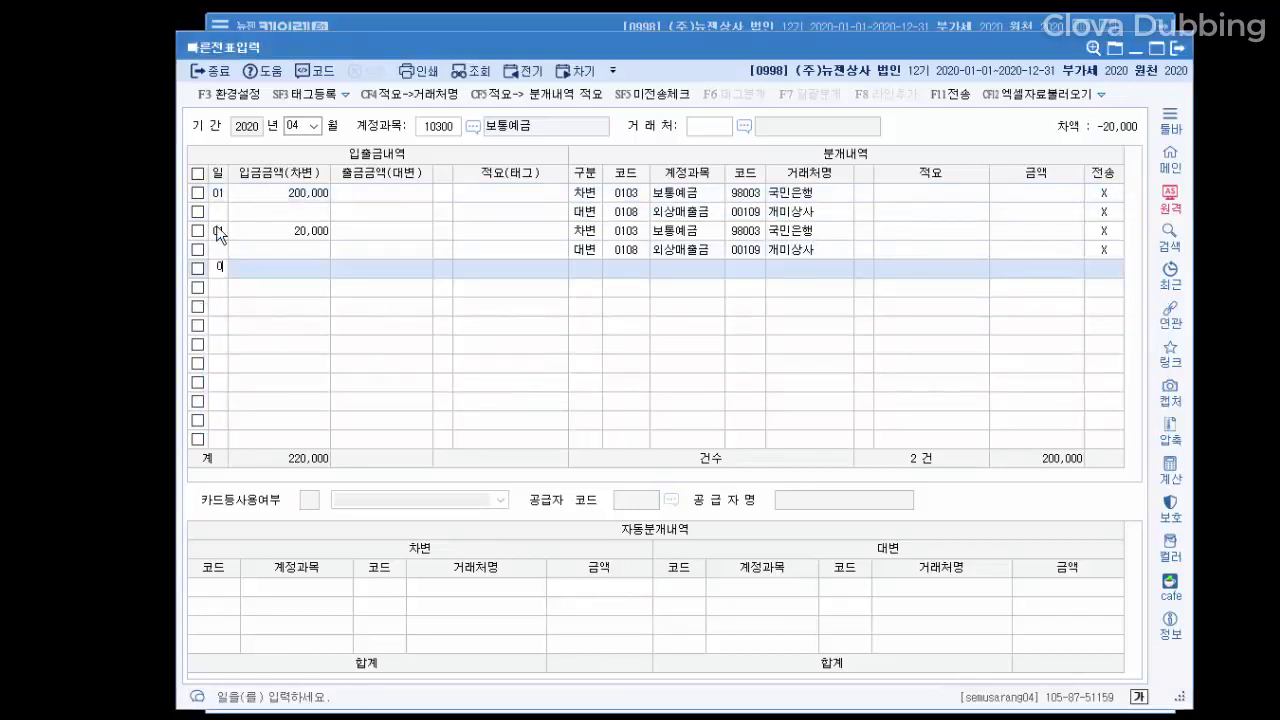
{"action": "key", "text": "Return"}
{"action": "type", "text": "200000"}
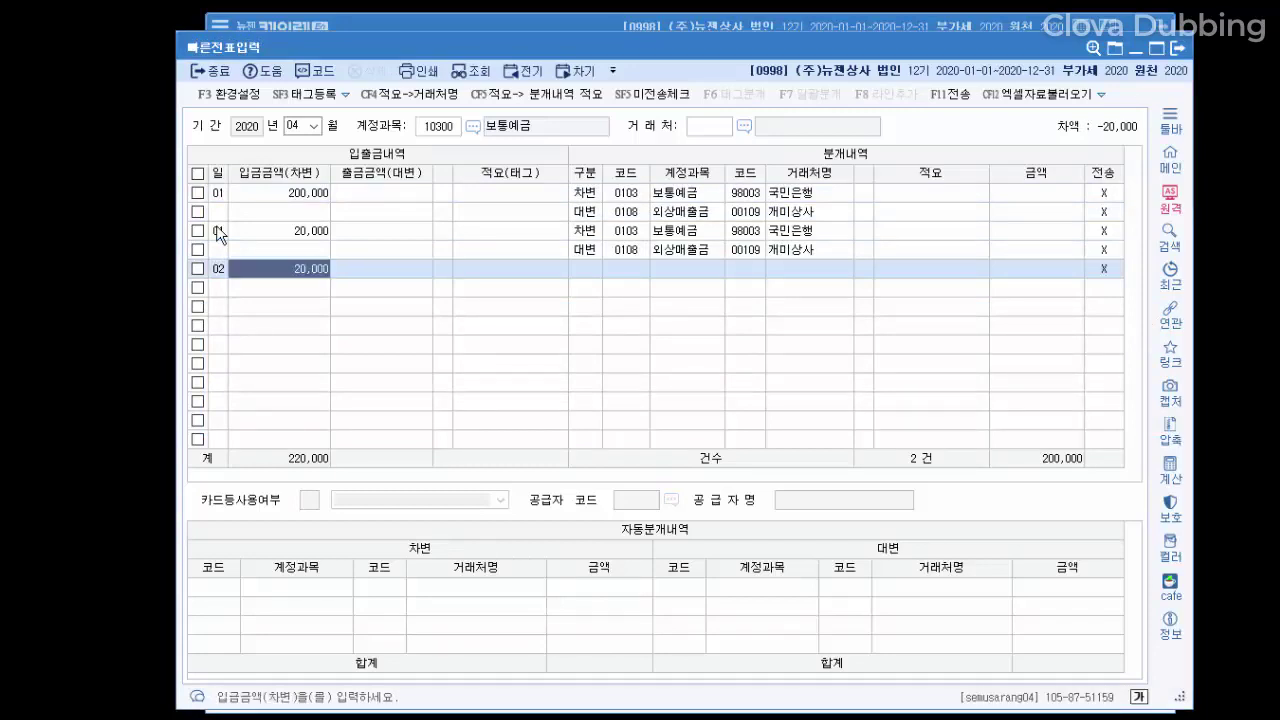
{"action": "key", "text": "Return"}
{"action": "key", "text": "Return"}
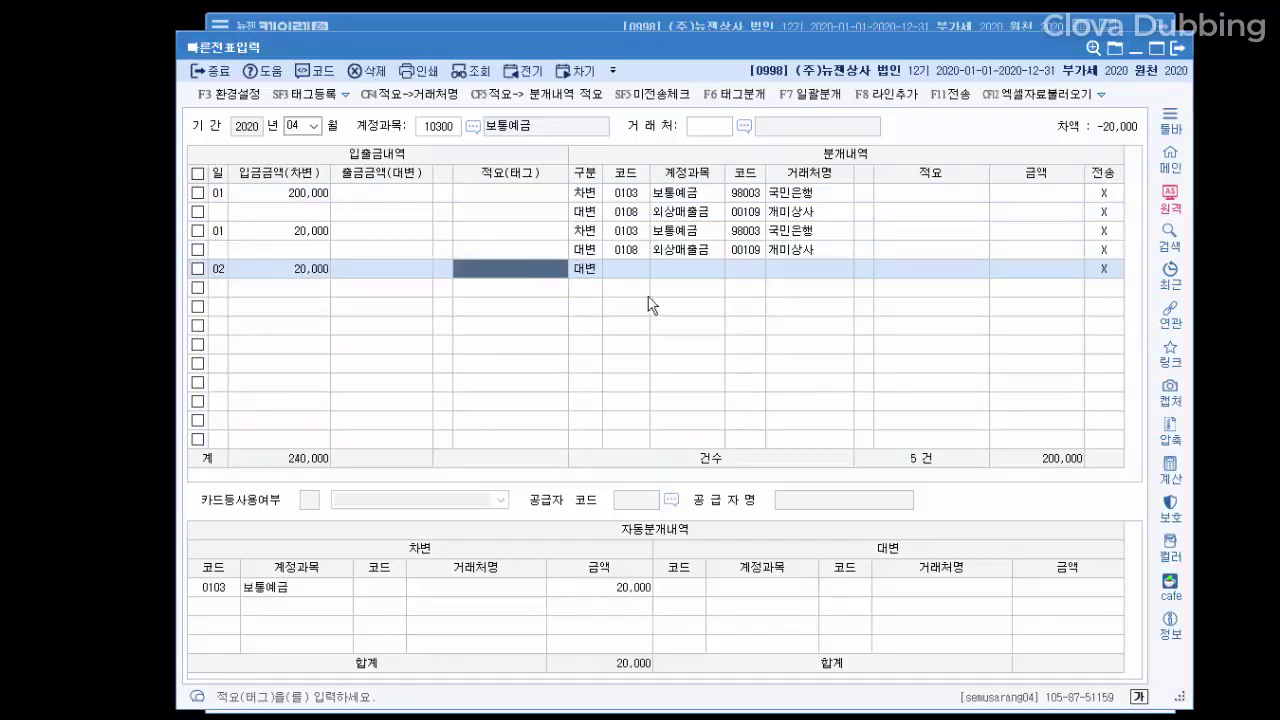
Apply batch journalizing to the unjournalized 20,000 deposit dated 02 and check its credit line
{"action": "left_click", "coordinate": [800, 96]}
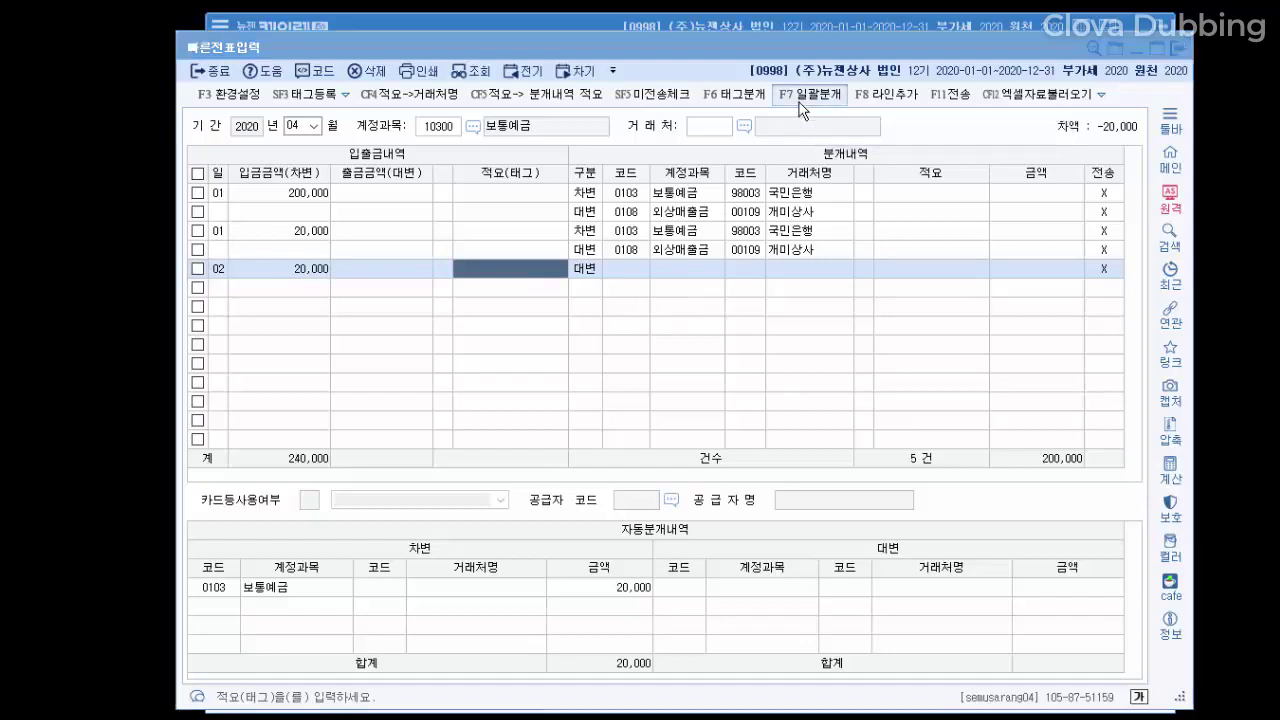
{"action": "left_click", "coordinate": [763, 416]}
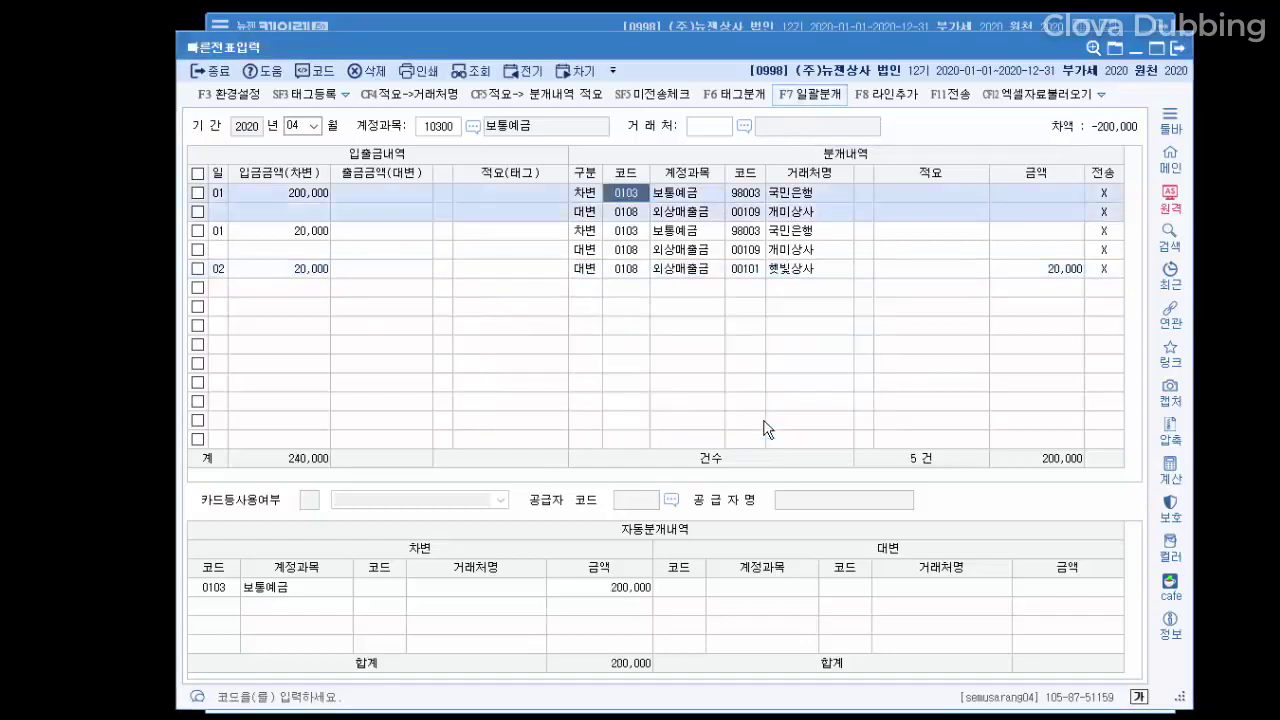
{"action": "left_click", "coordinate": [627, 271]}
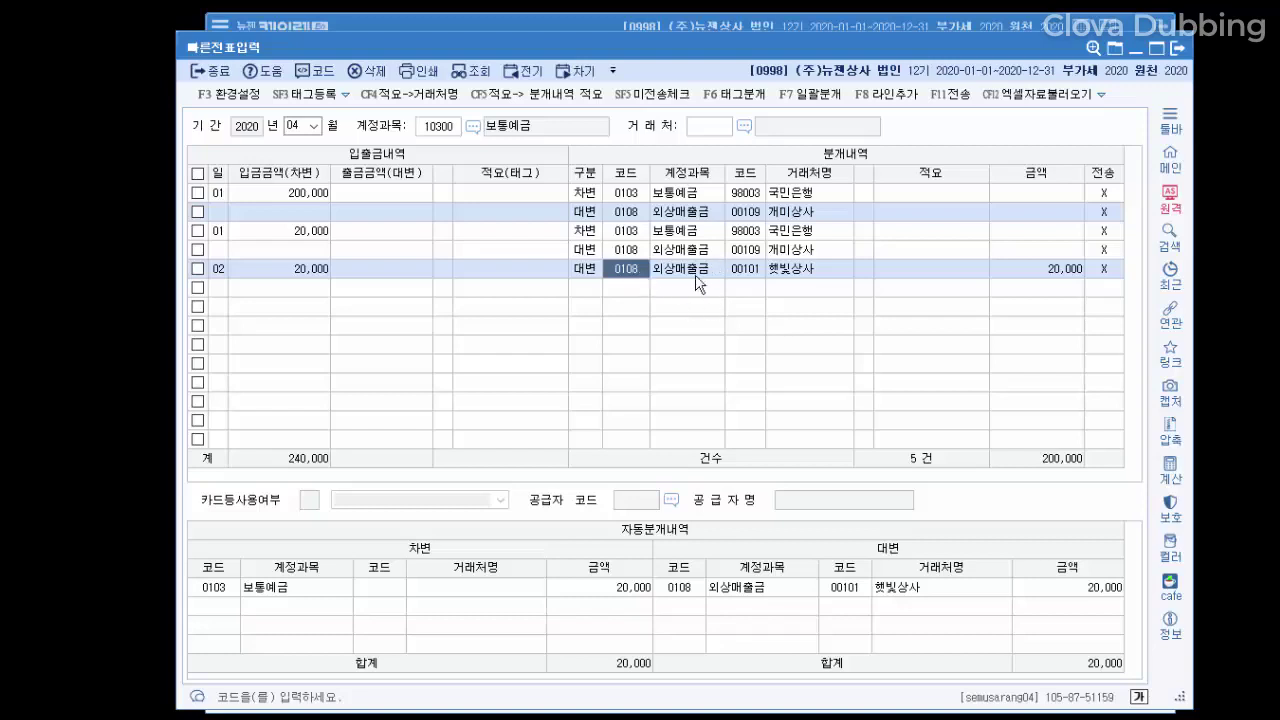
Add a deposit line dated 03 for 10,000 with the description 안녕
{"action": "left_click", "coordinate": [564, 285]}
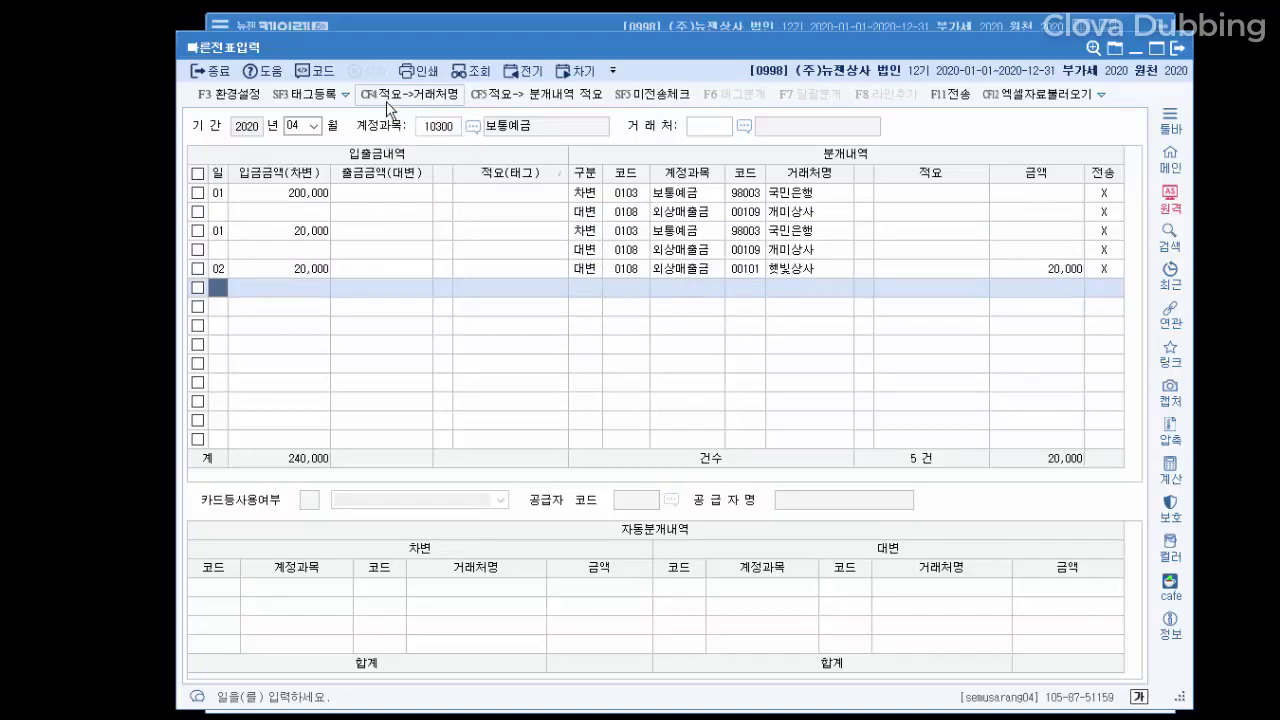
{"action": "type", "text": "03"}
{"action": "key", "text": "Return"}
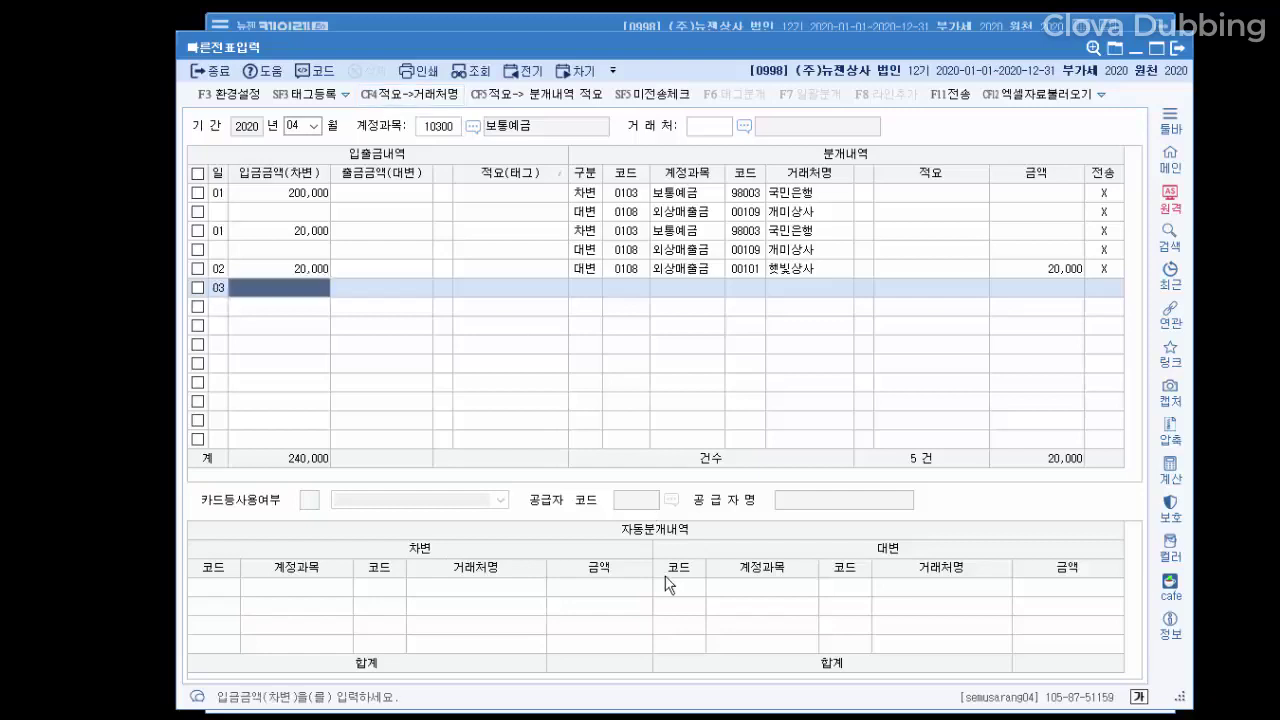
{"action": "type", "text": "10,000"}
{"action": "key", "text": "Return"}
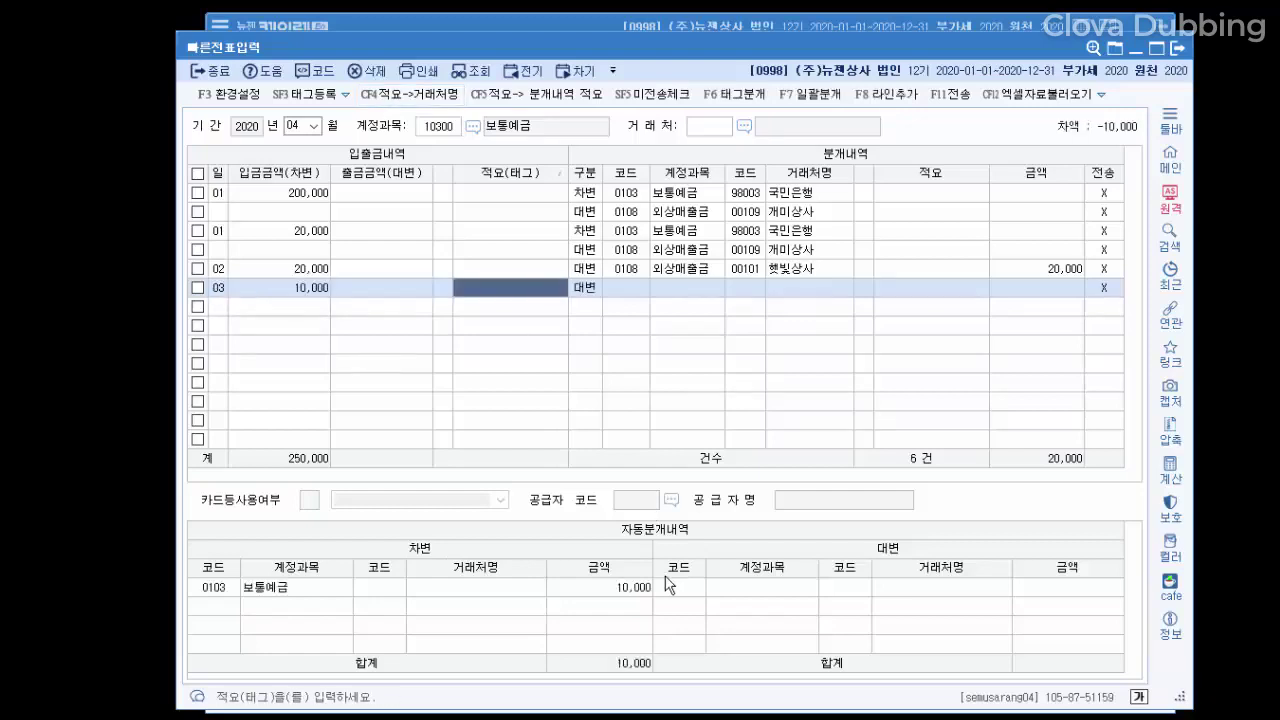
{"action": "type", "text": "안녕"}
{"action": "key", "text": "Return"}
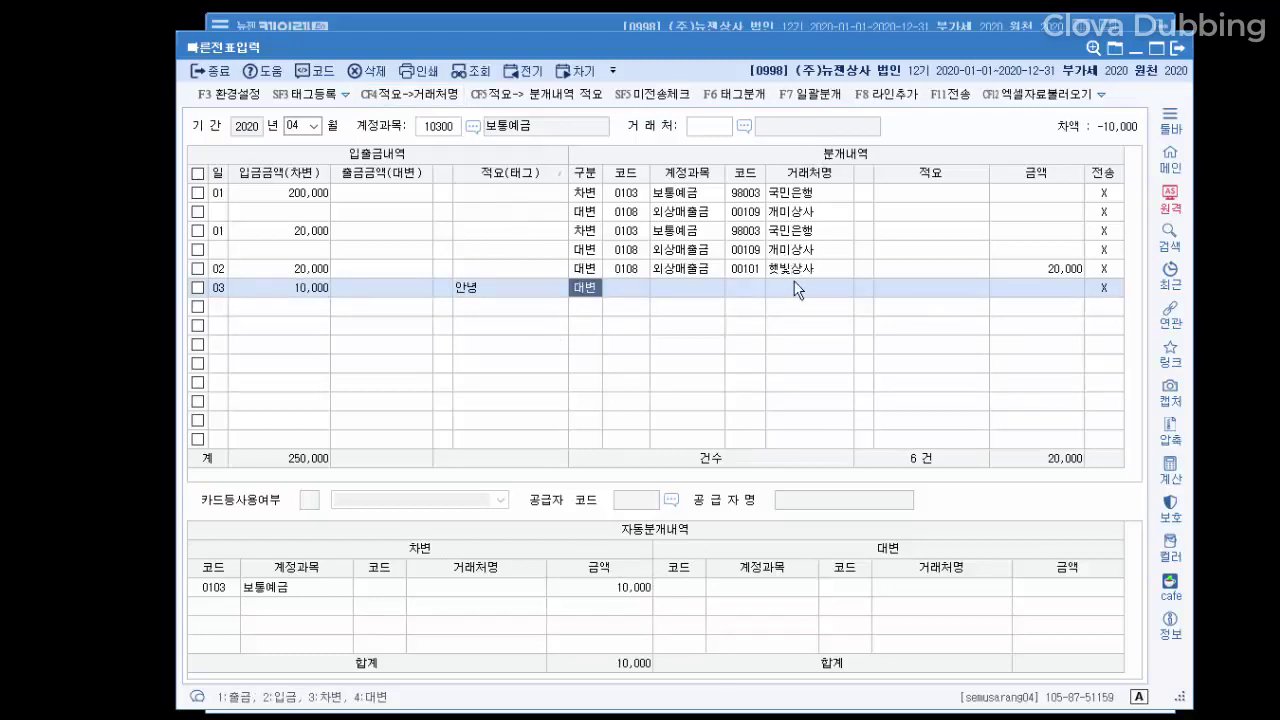
Batch-apply the transaction description 안녕 to the journal entry's 거래처명 column
{"action": "left_click", "coordinate": [419, 95]}
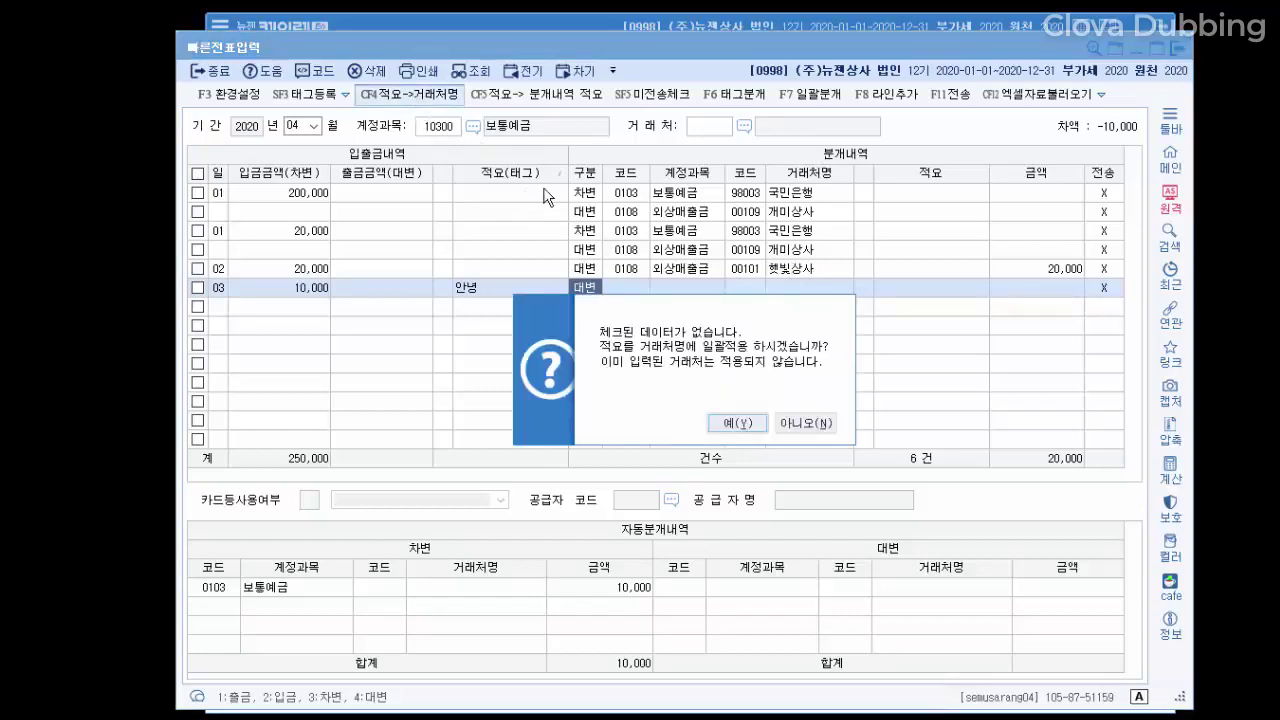
{"action": "left_click", "coordinate": [757, 422]}
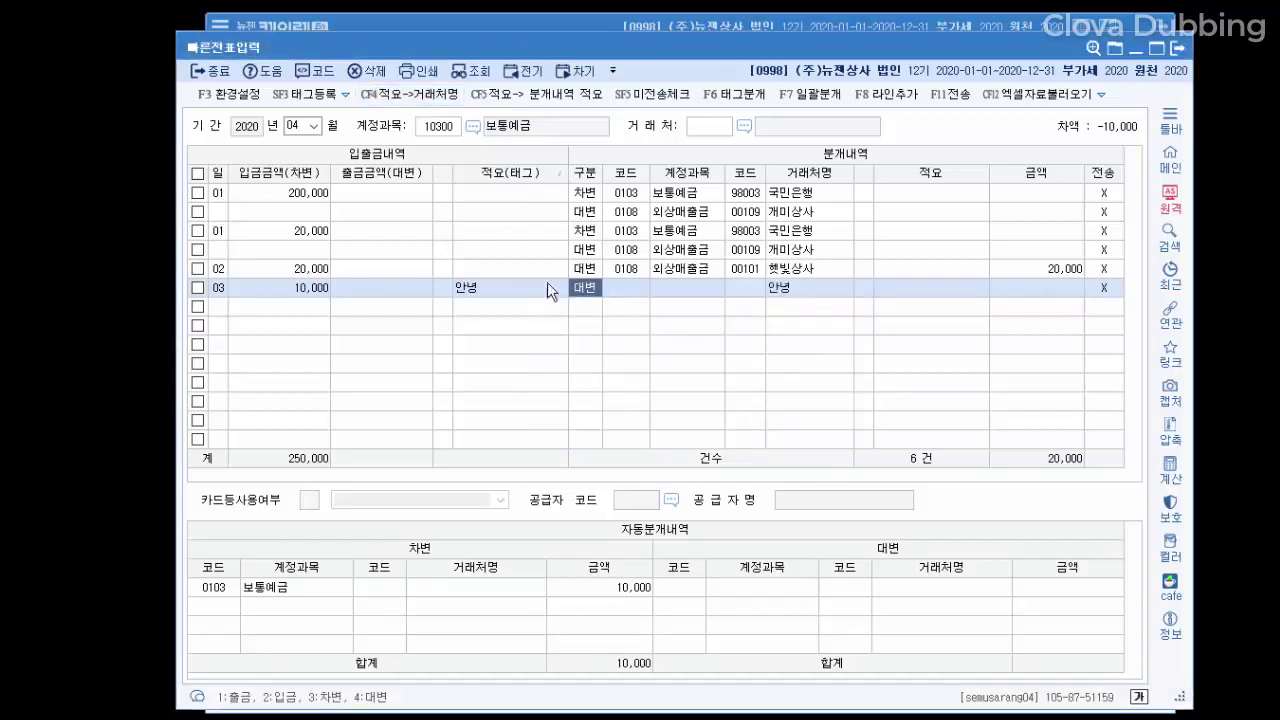
{"action": "left_click", "coordinate": [519, 288]}
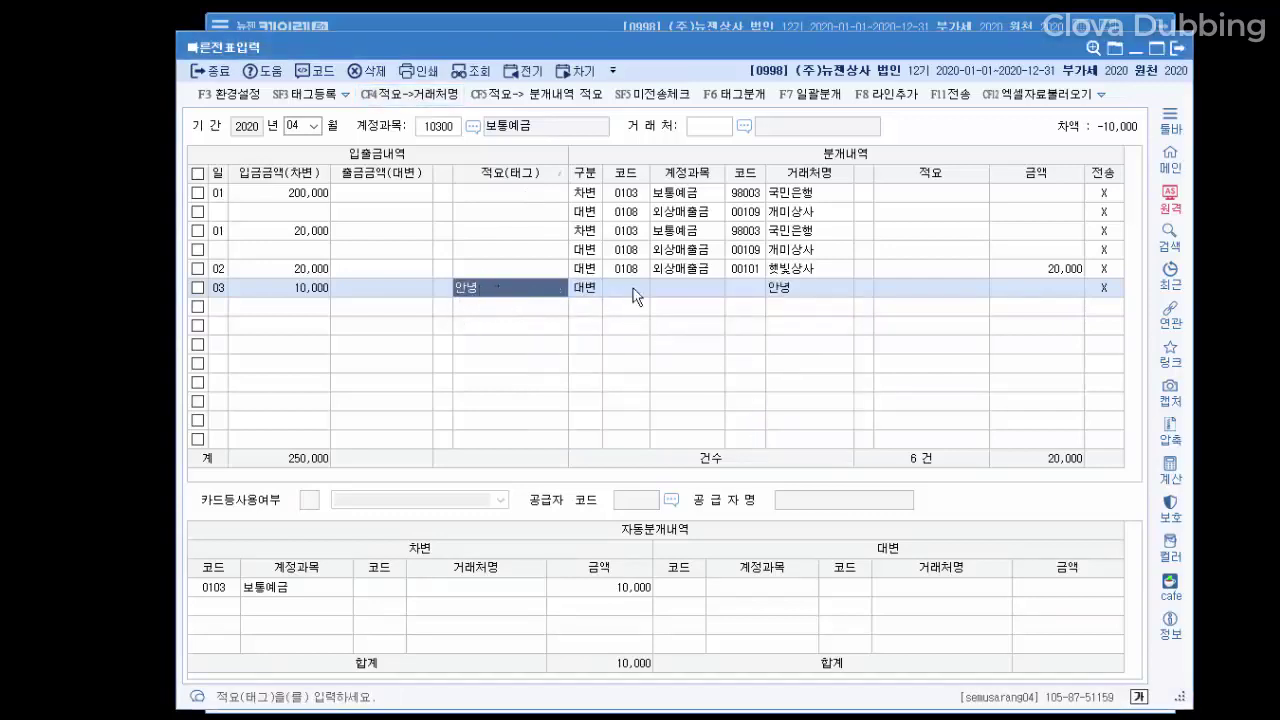
Batch-copy the transaction description 안녕 into the journal entry's 적요 column for the deposit dated 03
{"action": "left_click", "coordinate": [779, 288]}
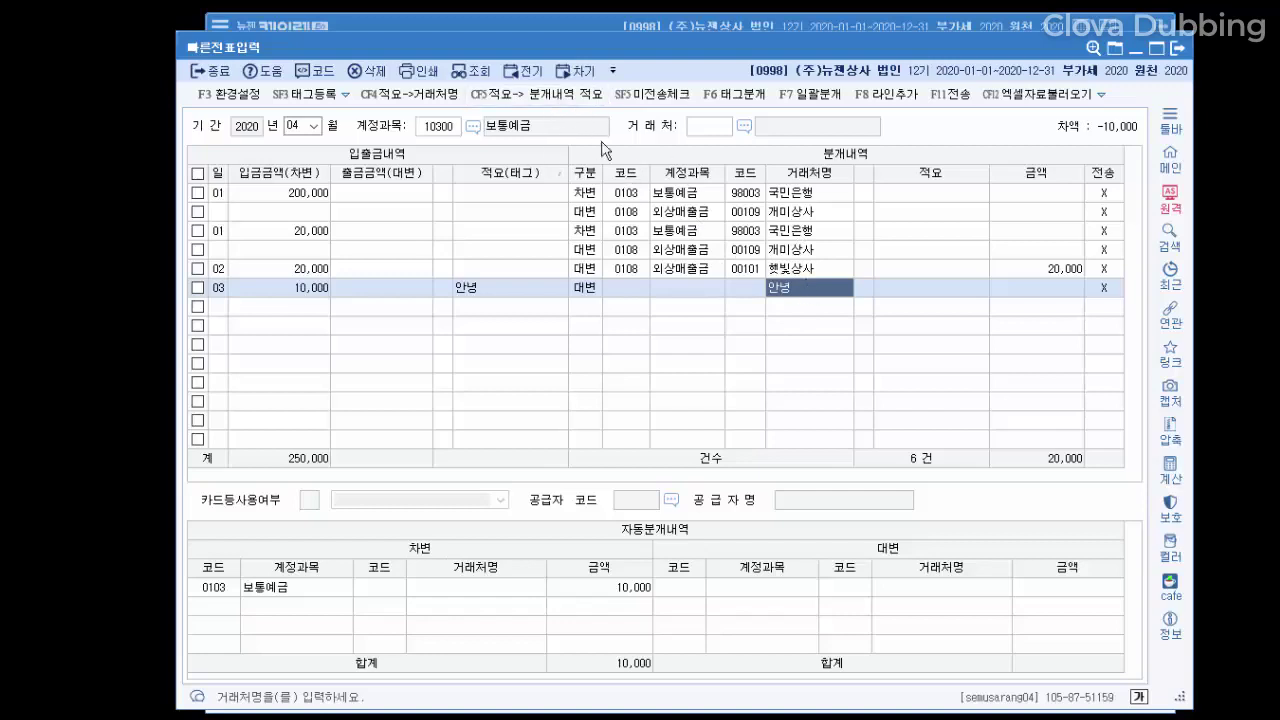
{"action": "left_click", "coordinate": [569, 97]}
{"action": "left_click", "coordinate": [766, 422]}
{"action": "left_click", "coordinate": [908, 288]}
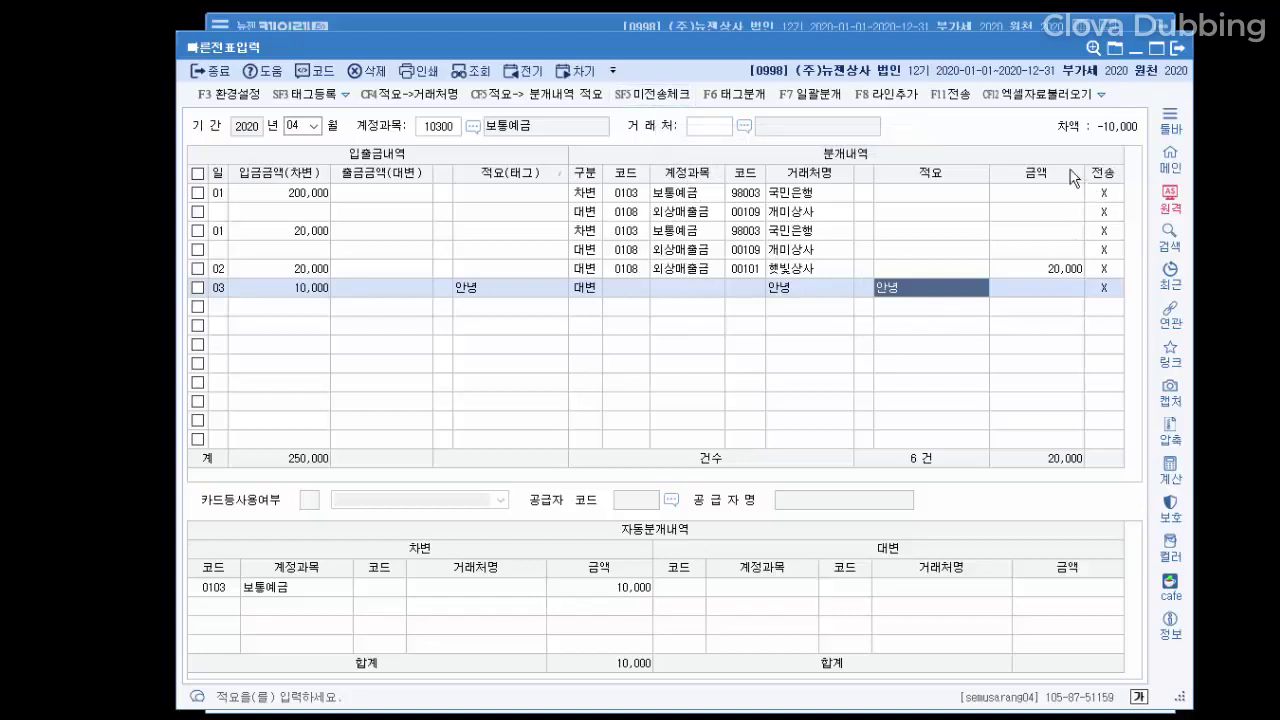
Check all untransferred lines at once and try to transfer them to general vouchers
{"action": "left_click", "coordinate": [640, 94]}
{"action": "left_click", "coordinate": [950, 104]}
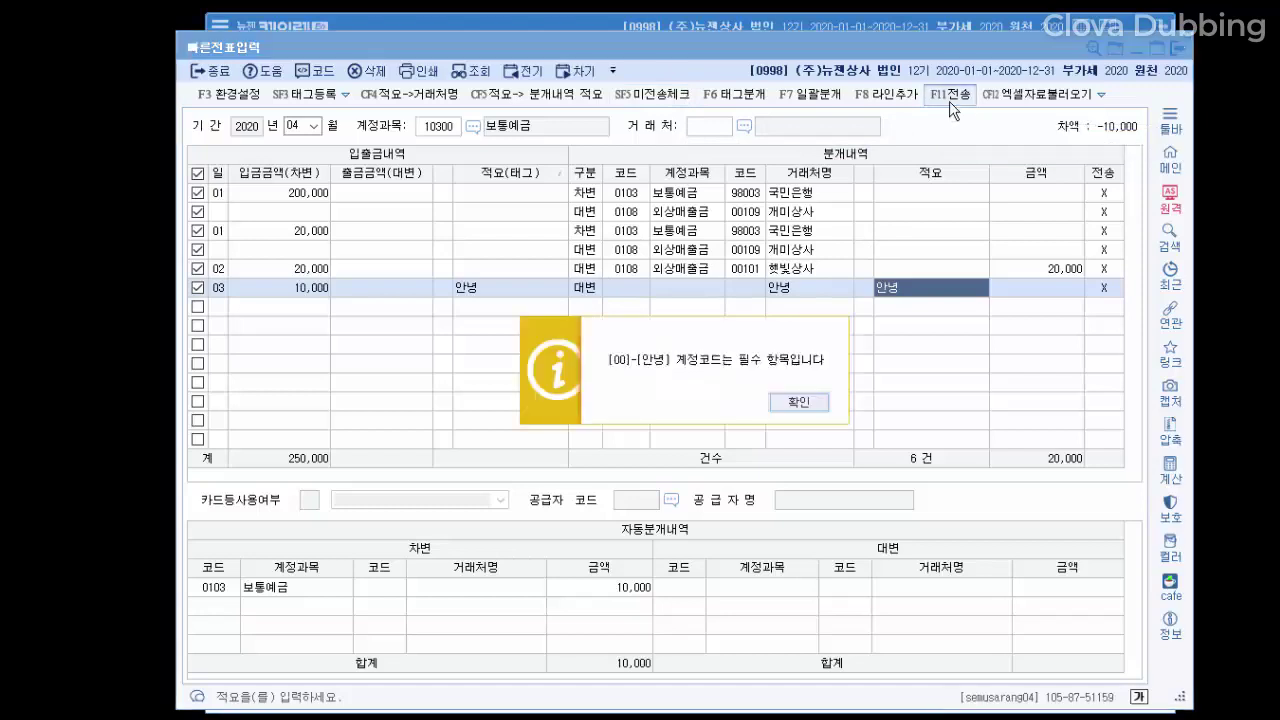
{"action": "left_click", "coordinate": [781, 406]}
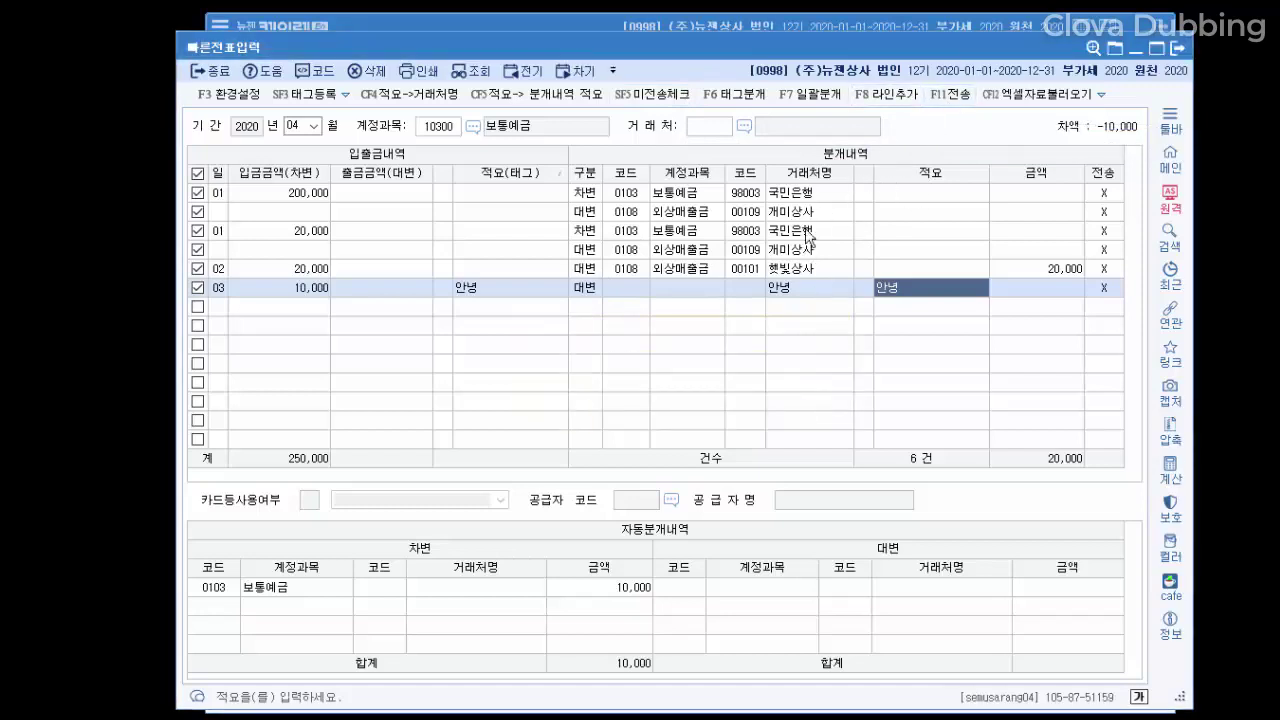
{"action": "left_click", "coordinate": [950, 95]}
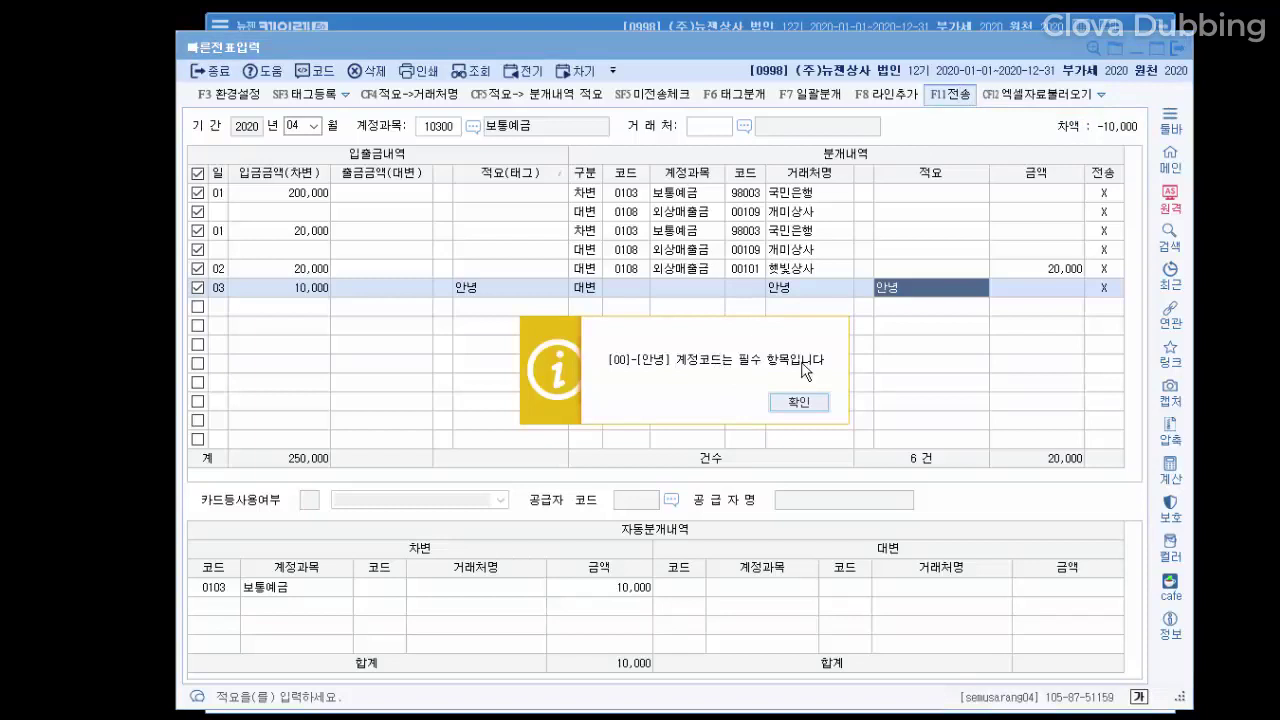
{"action": "left_click", "coordinate": [799, 402]}
Enter account code 108 on the deposit line dated 03 and try to transfer the checked lines despite the debit-credit difference
{"action": "left_click", "coordinate": [631, 288]}
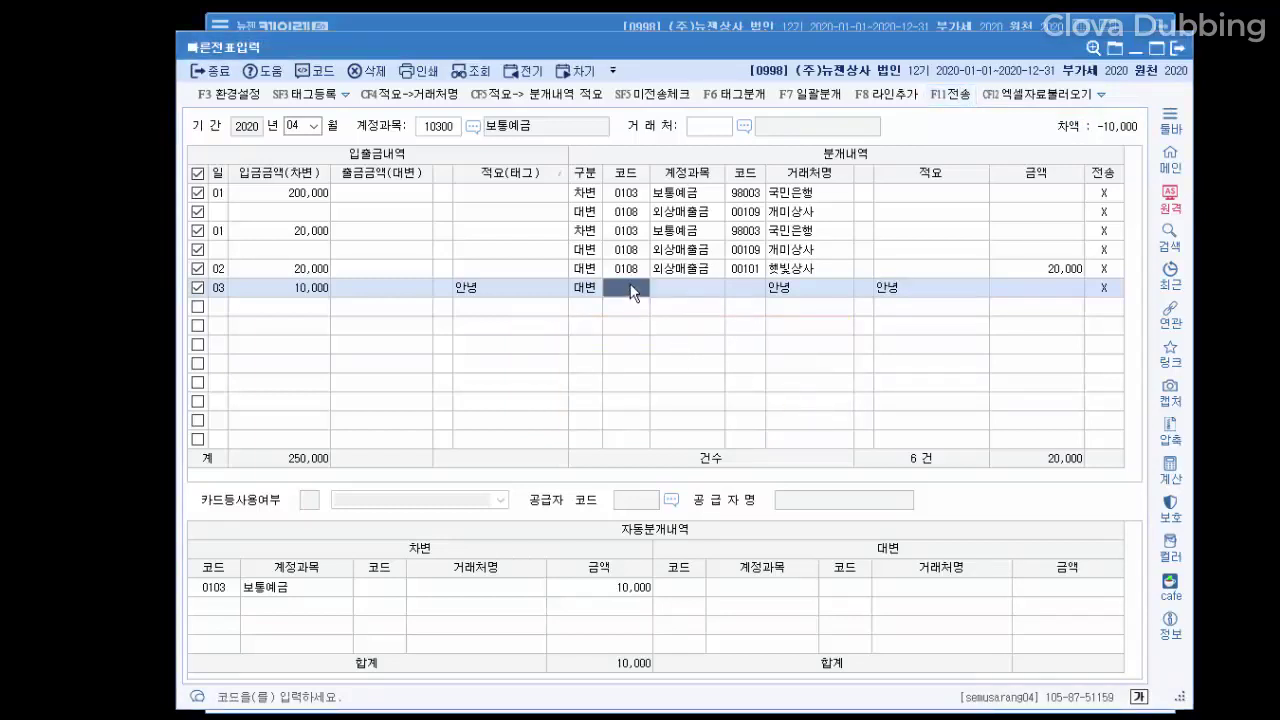
{"action": "type", "text": "108"}
{"action": "key", "text": "Return"}
{"action": "left_click", "coordinate": [948, 94]}
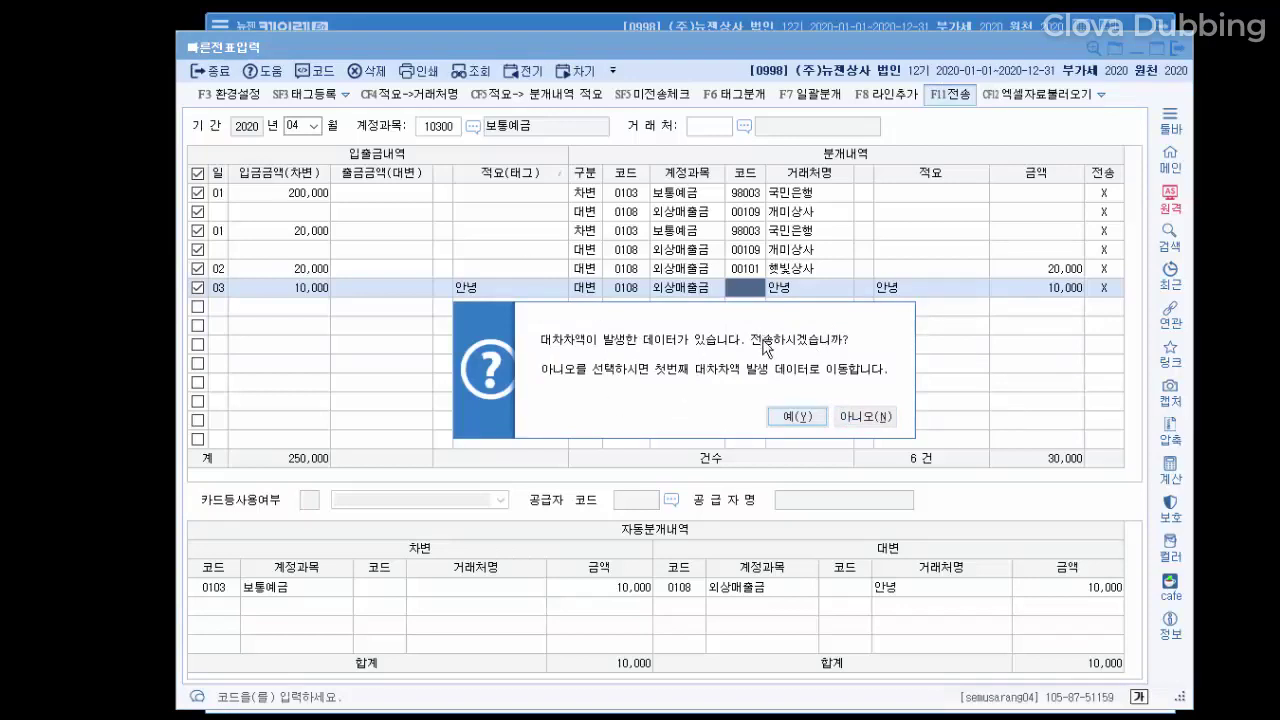
{"action": "left_click", "coordinate": [797, 417]}
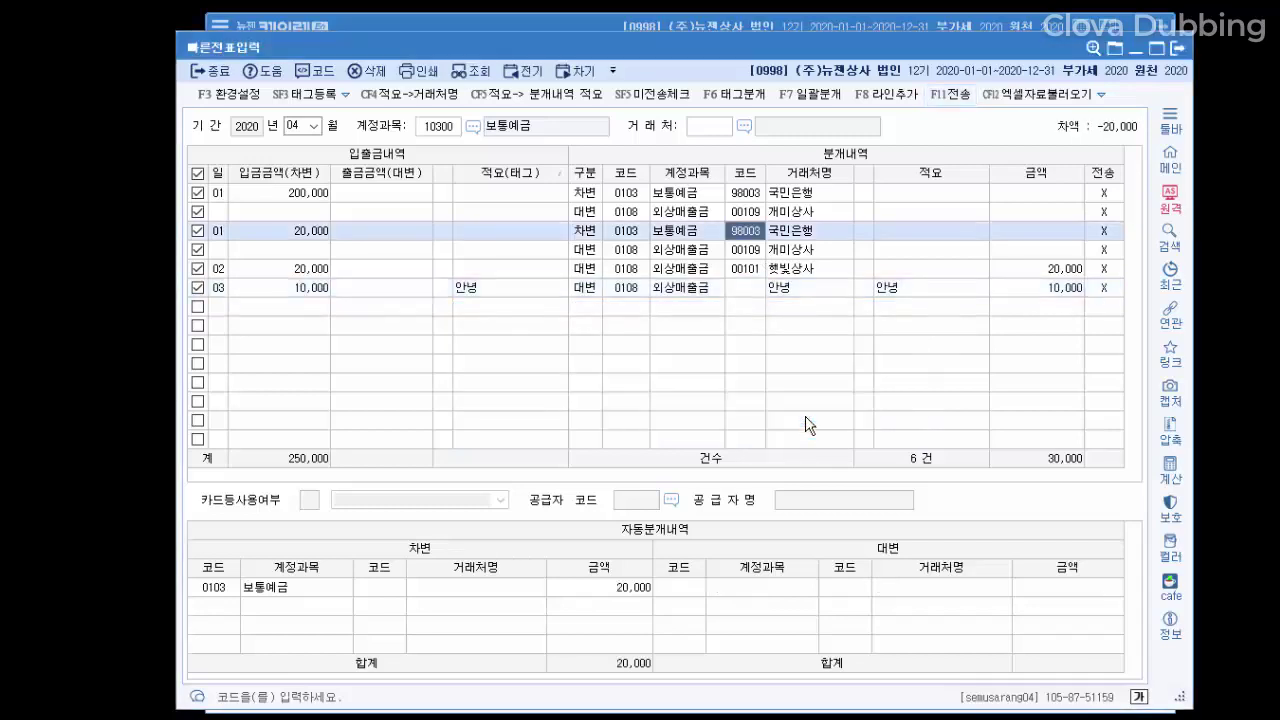